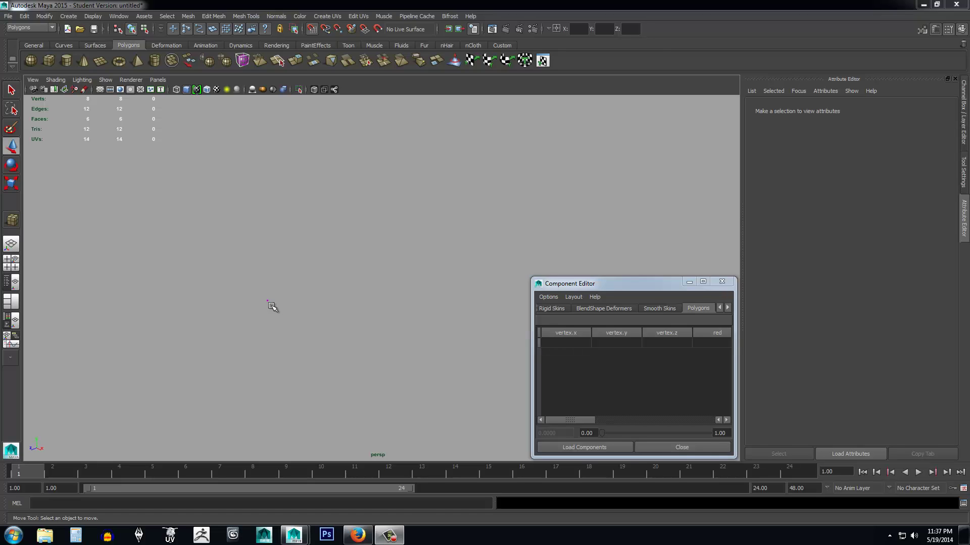
Raise the cube's first vertex 16 units along Y, then select the bottom vertex vtx[1].
click(268, 301)
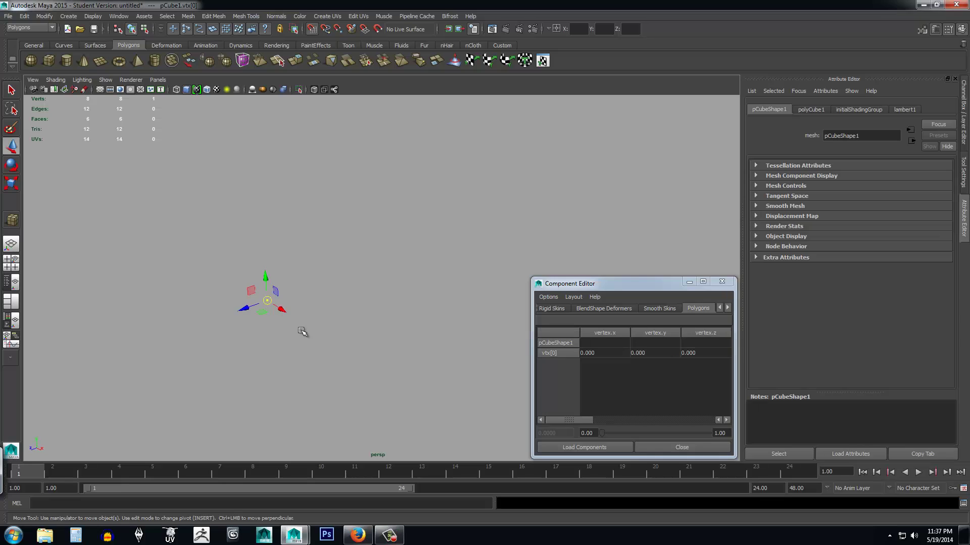
drag(266, 281, 266, 226)
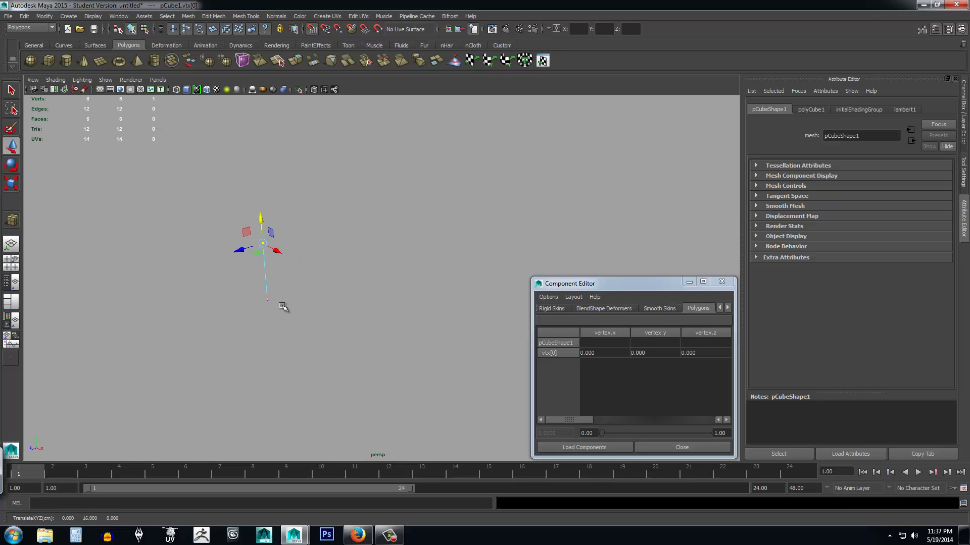
click(282, 304)
click(268, 301)
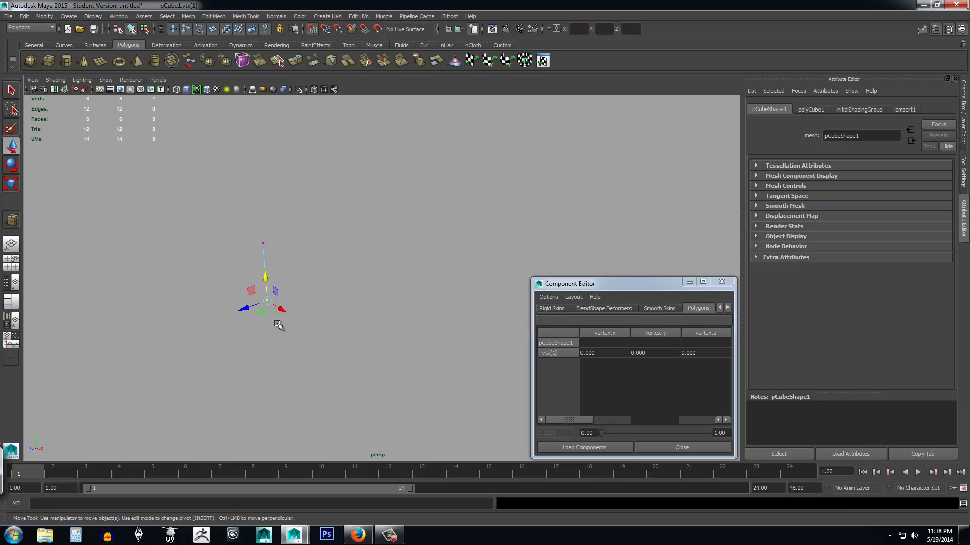
click(106, 80)
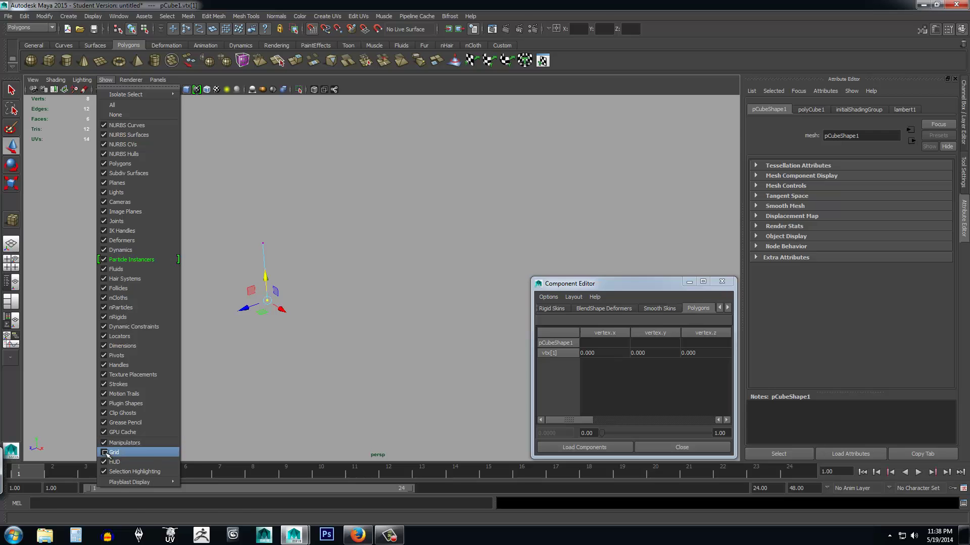
click(108, 453)
alt+right_drag(275, 349, 273, 352)
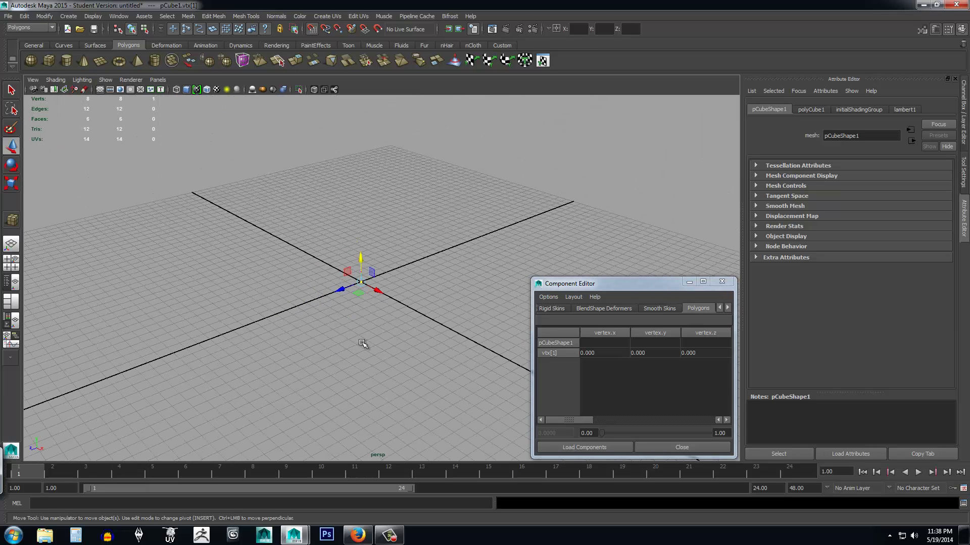
scroll(353, 328, up, 5)
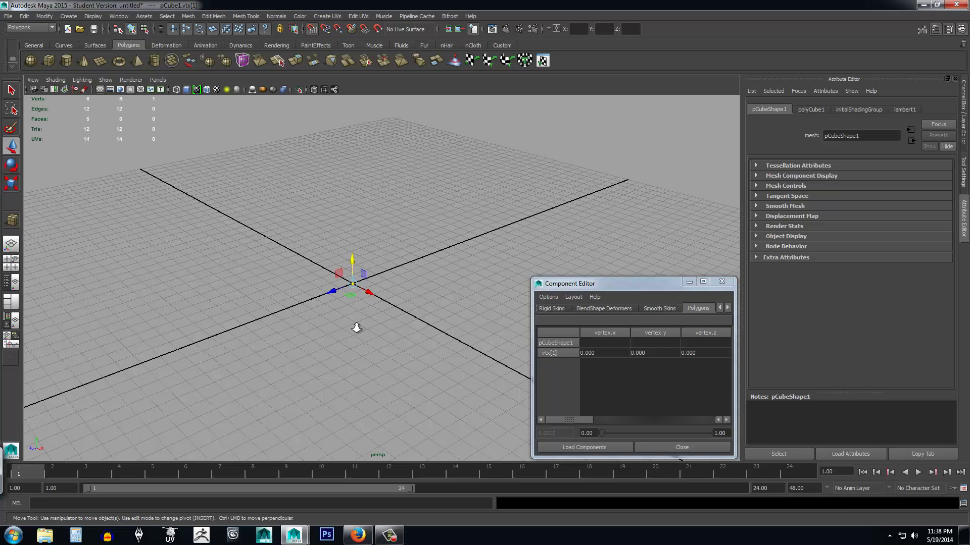
click(106, 80)
click(108, 453)
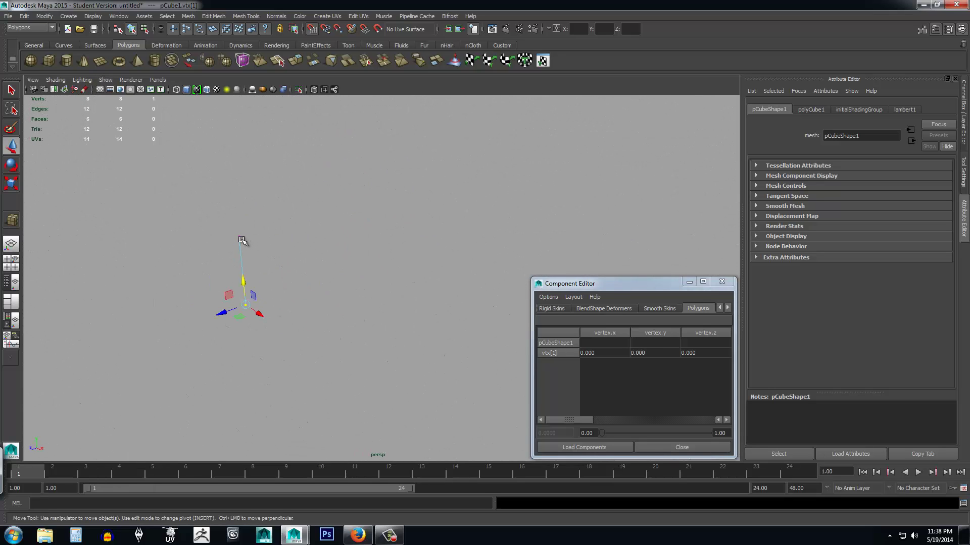
click(242, 241)
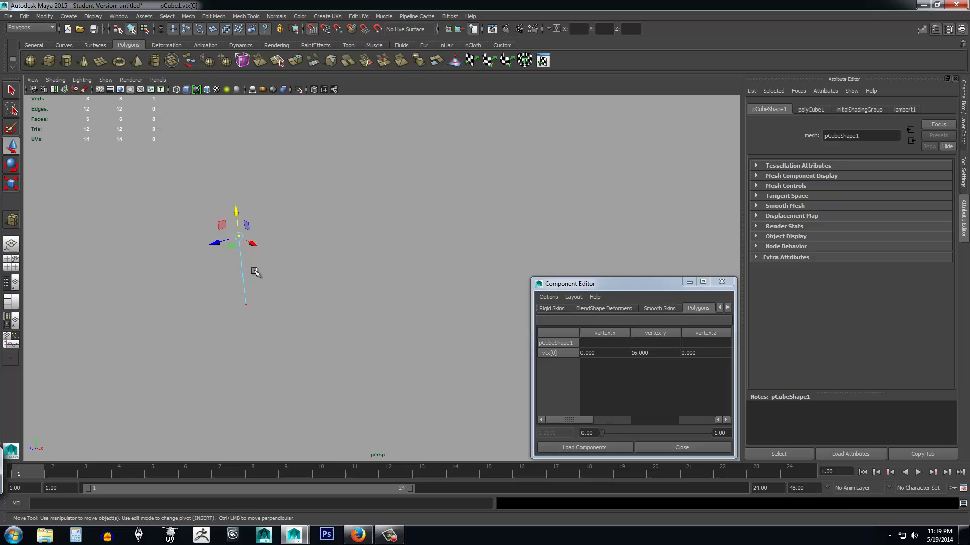
Pull vertex vtx[1] 16 units along Z into a triangle and switch to wireframe display.
click(247, 307)
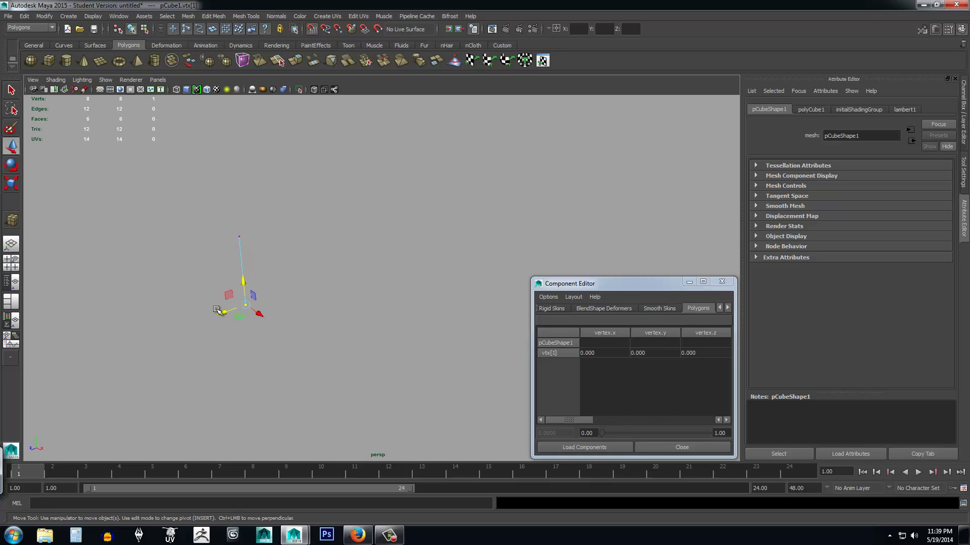
drag(223, 312, 165, 331)
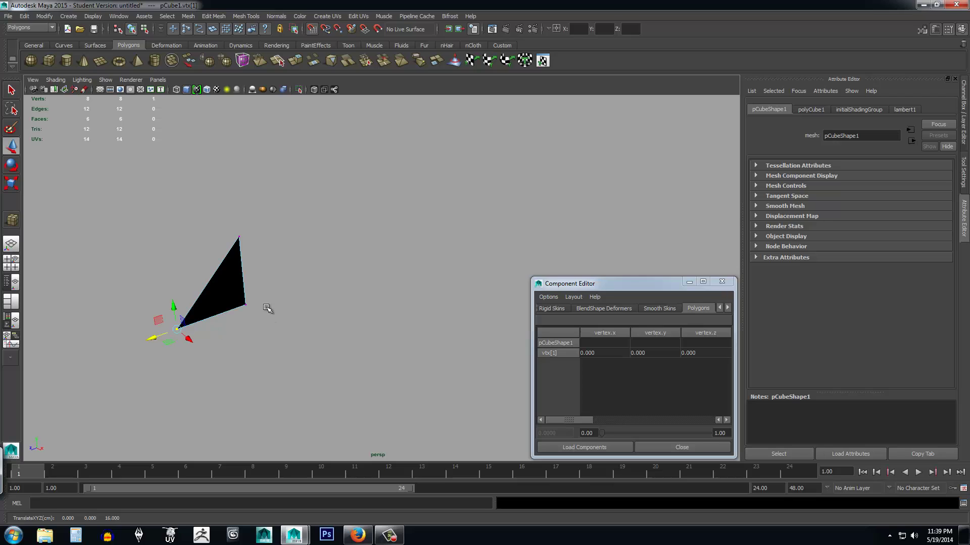
key(4)
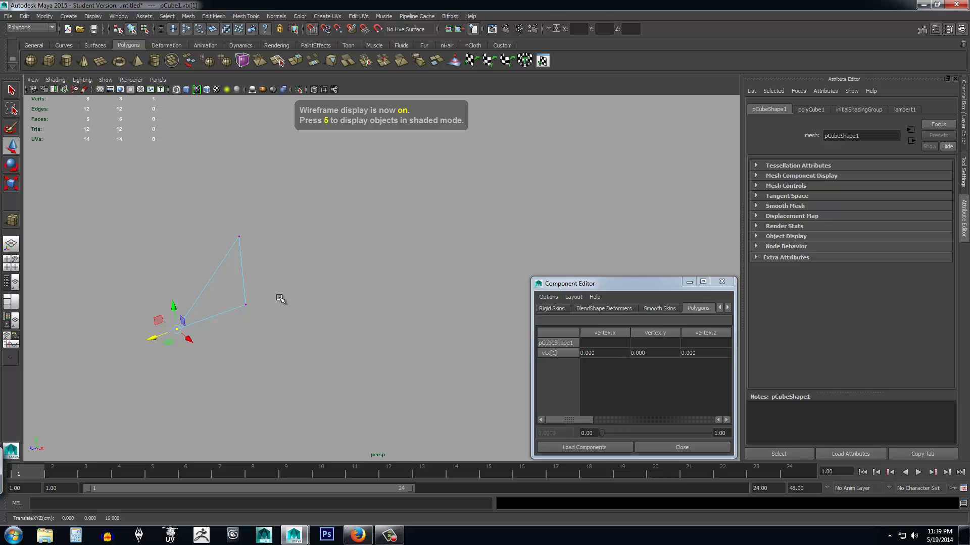
Check the coordinates of vertices vtx[1], vtx[0] and vtx[2], then clear the selection.
click(200, 337)
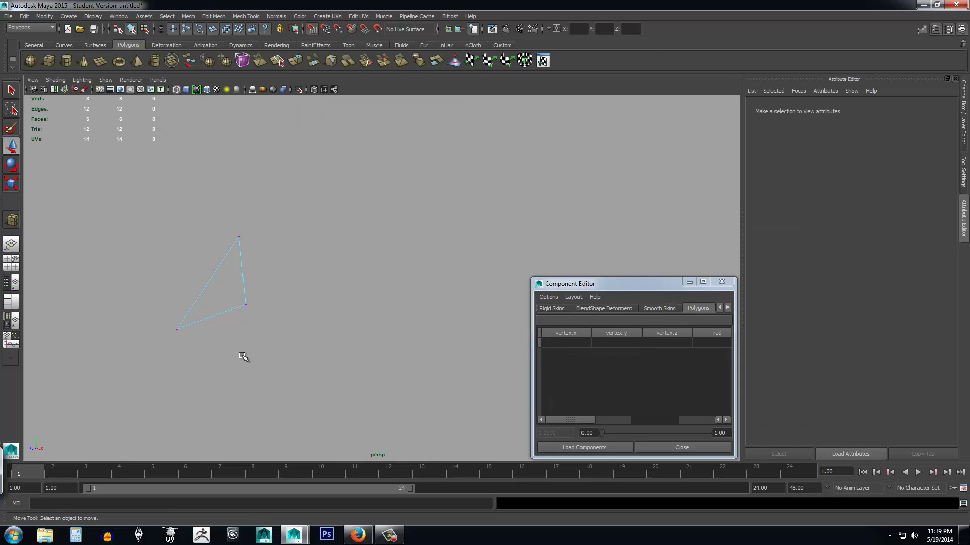
click(178, 331)
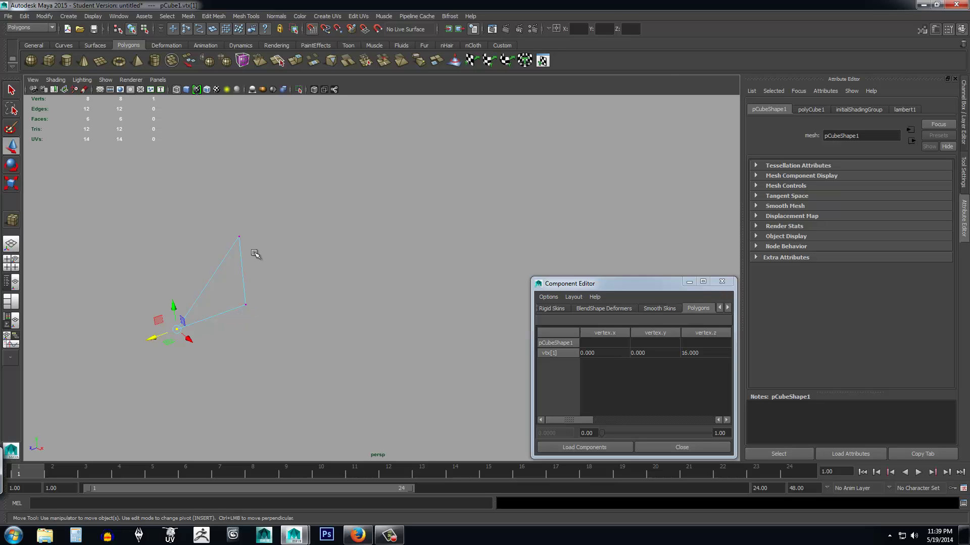
click(238, 236)
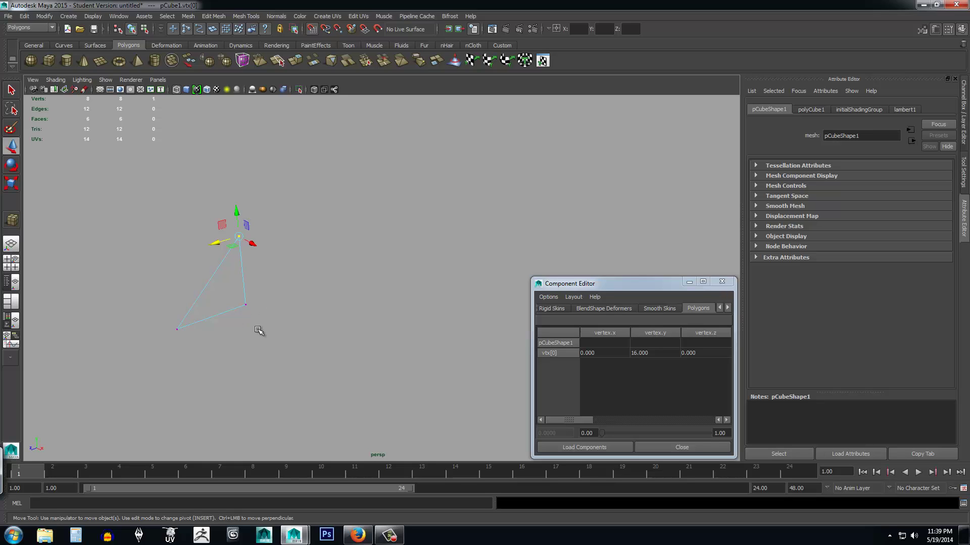
click(178, 332)
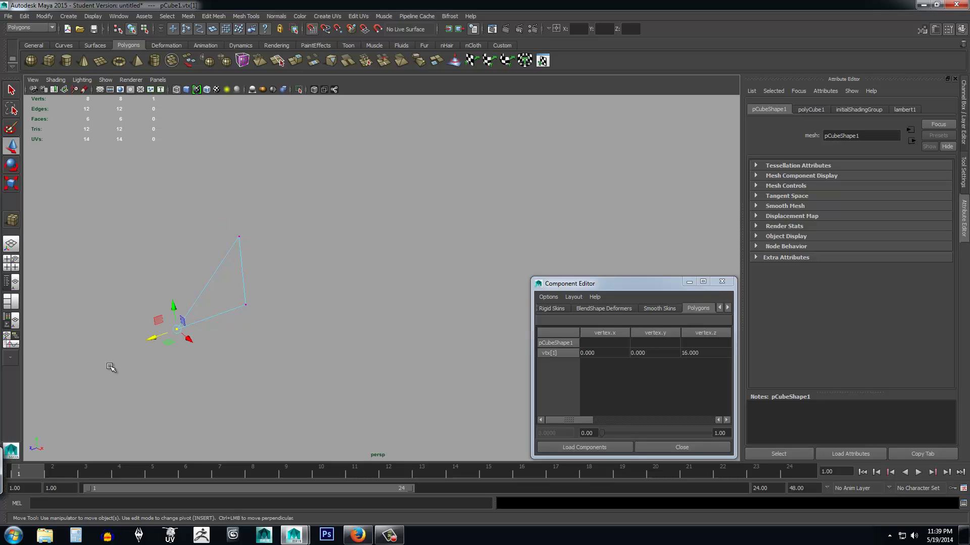
click(246, 305)
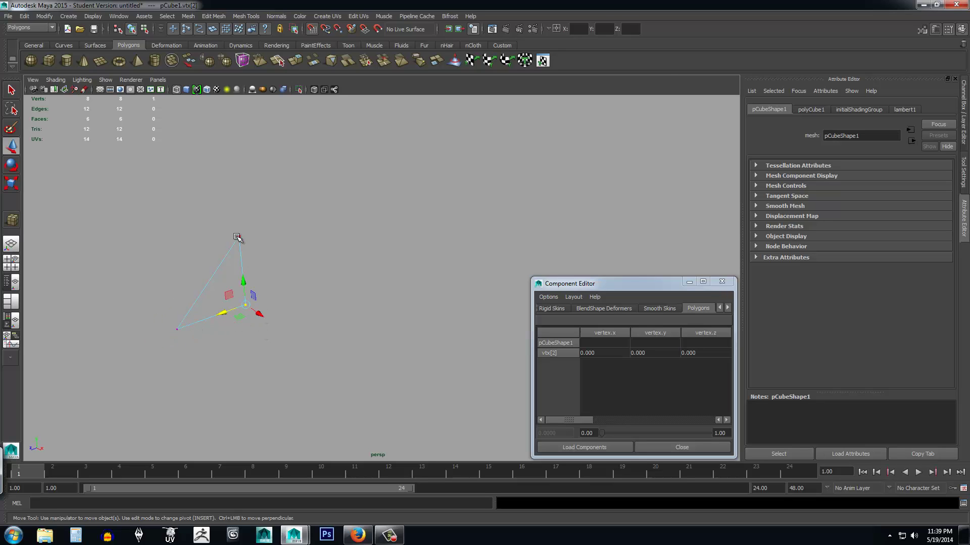
click(234, 345)
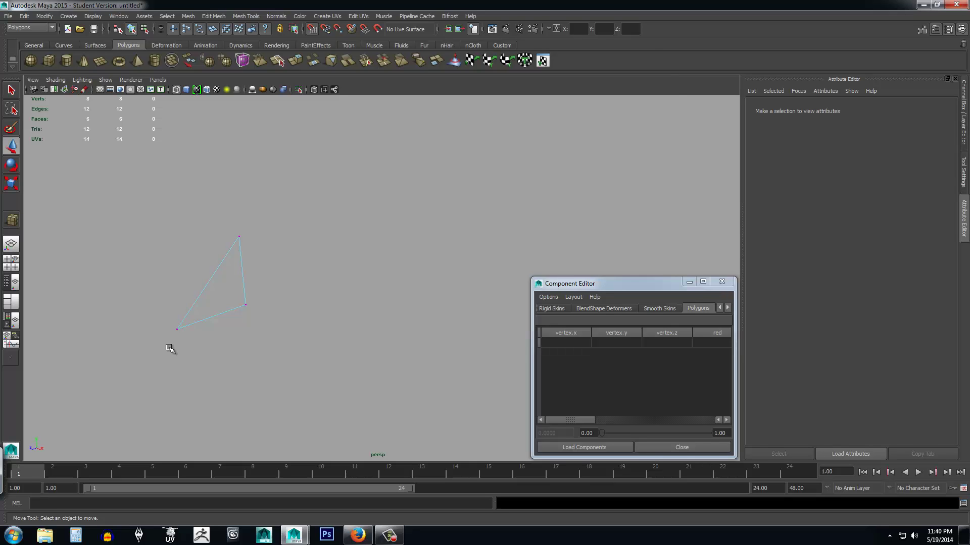
click(177, 330)
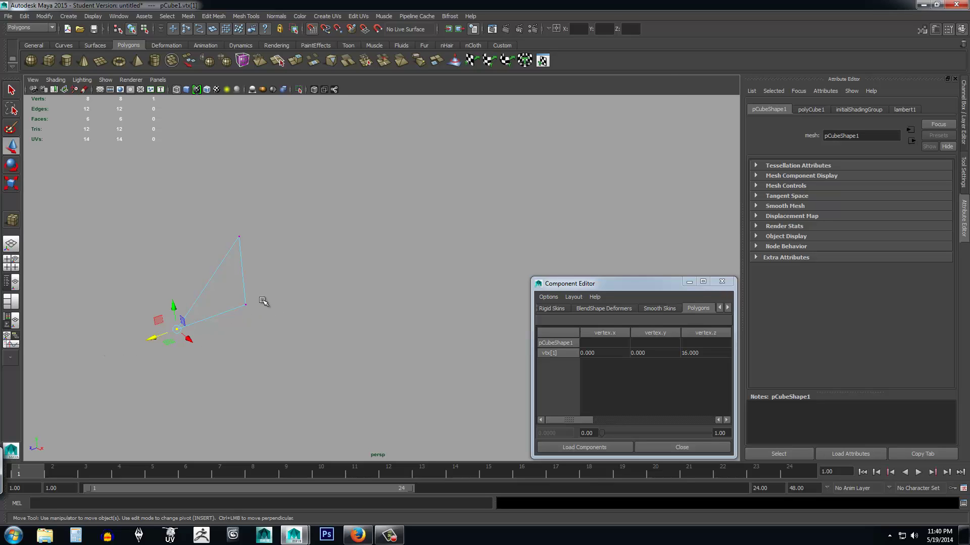
click(246, 305)
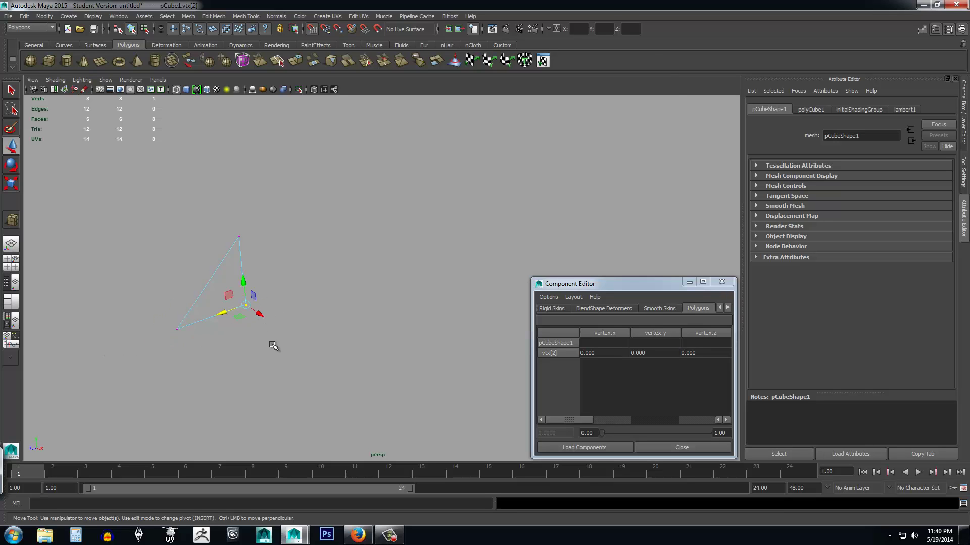
click(241, 237)
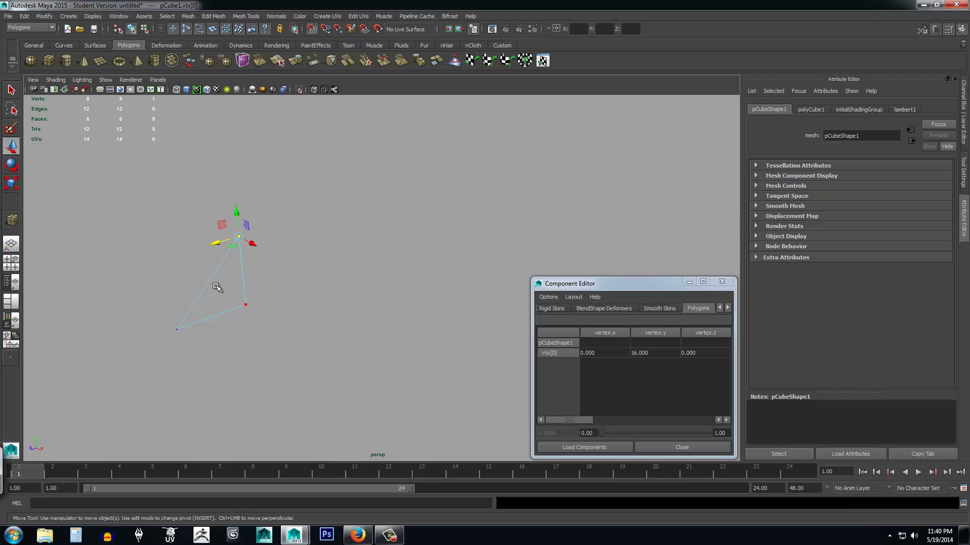
click(307, 276)
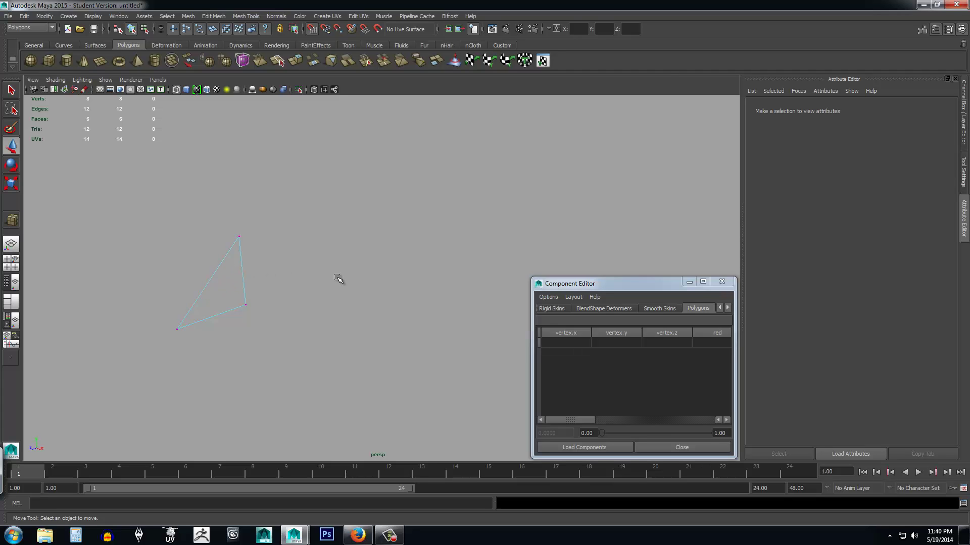
Return to shaded display, delete the triangle in Object Mode, and close the Component Editor.
key(5)
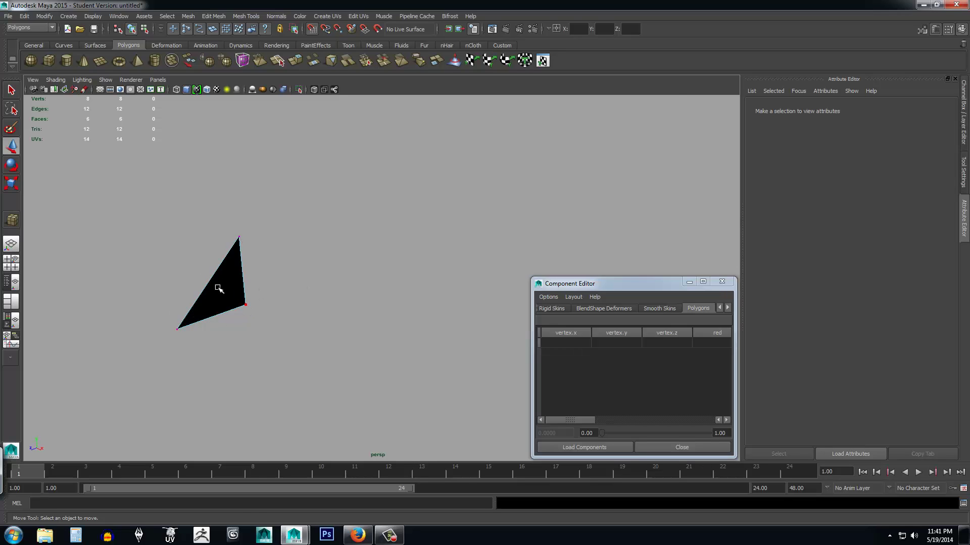
right_drag(217, 288, 253, 276)
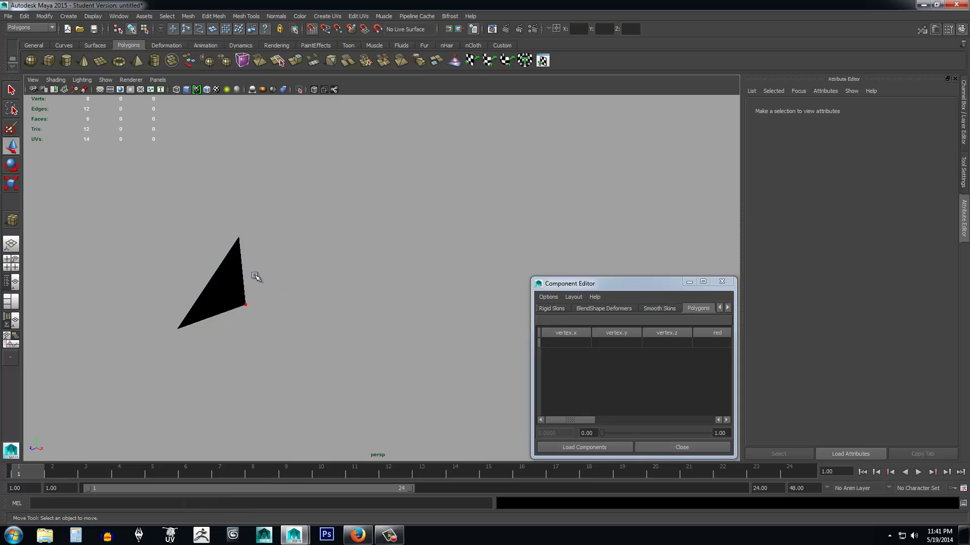
click(223, 281)
key(Delete)
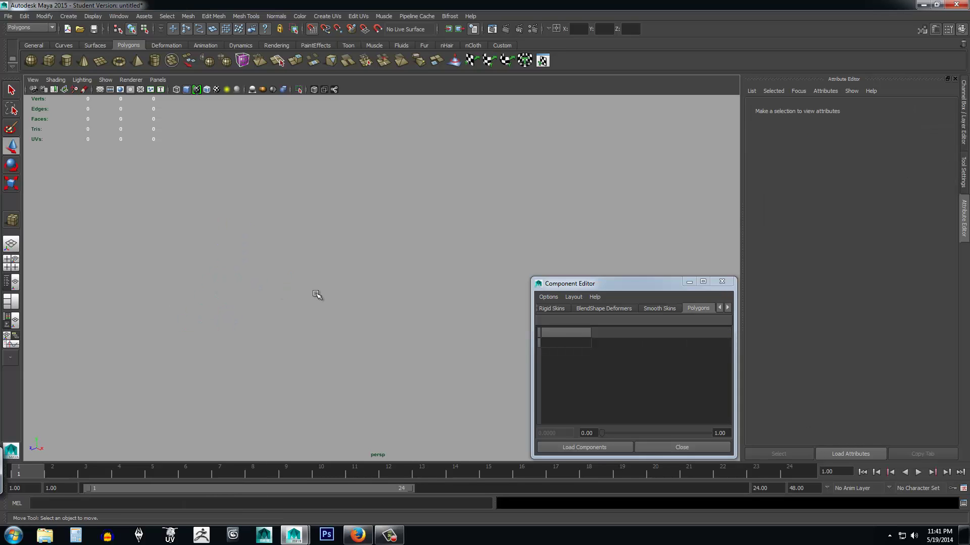
click(718, 282)
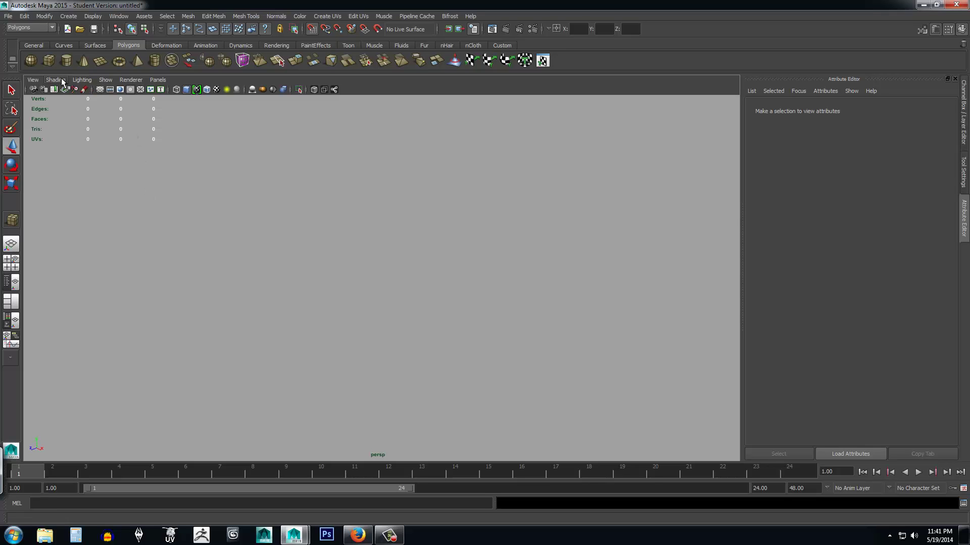
Turn on the perspective view's ground grid and enable Snap to Grids.
click(104, 79)
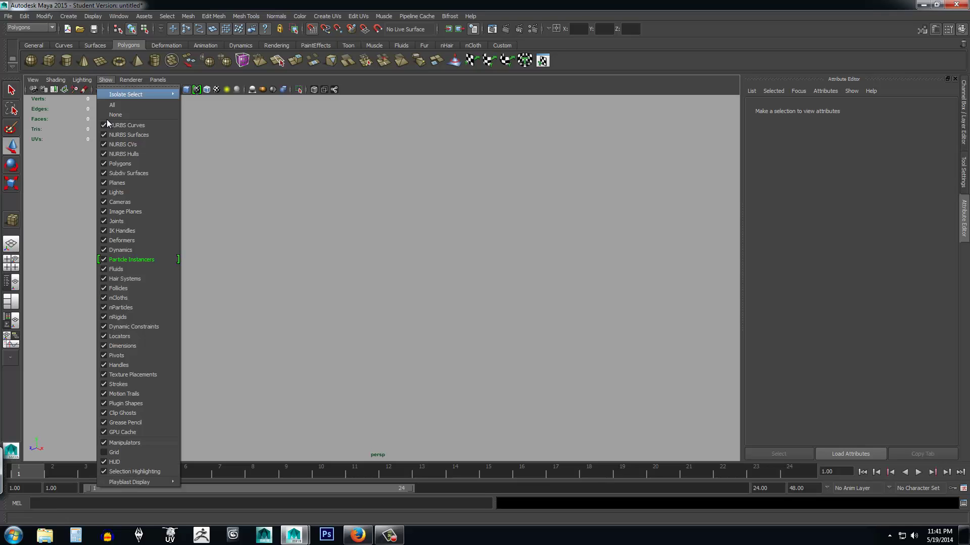
click(107, 452)
key(f)
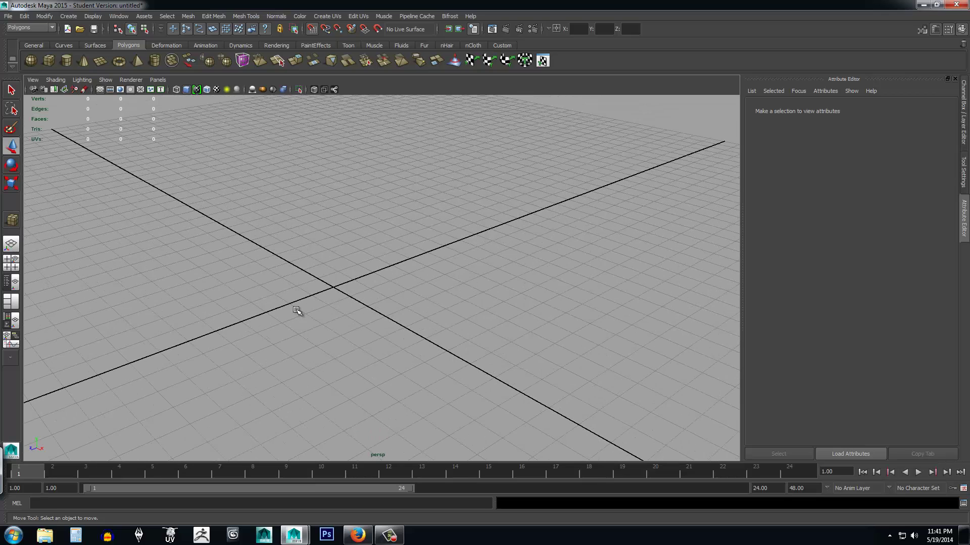
alt+drag(299, 322, 323, 320)
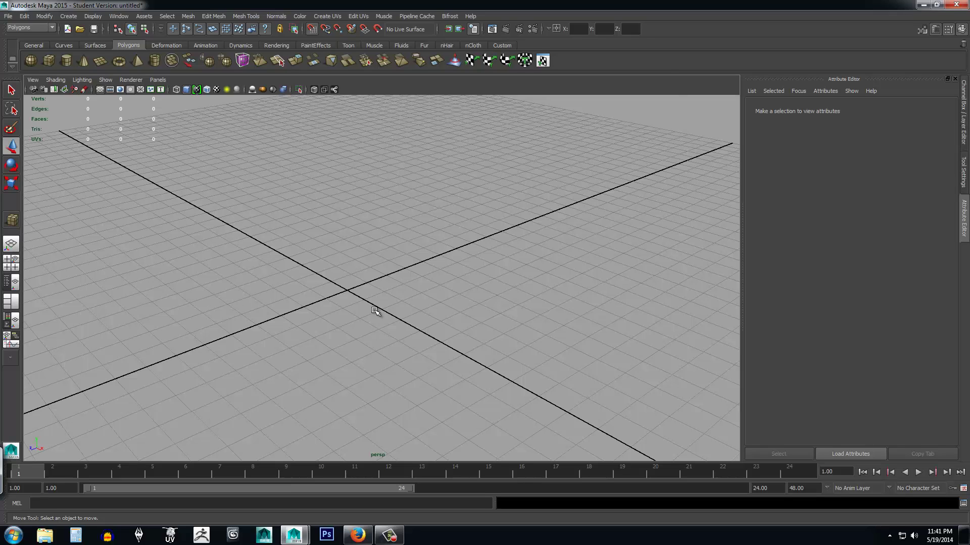
click(312, 31)
Draw a polygon cube's base at the grid origin and pull it up into a tall box.
click(49, 60)
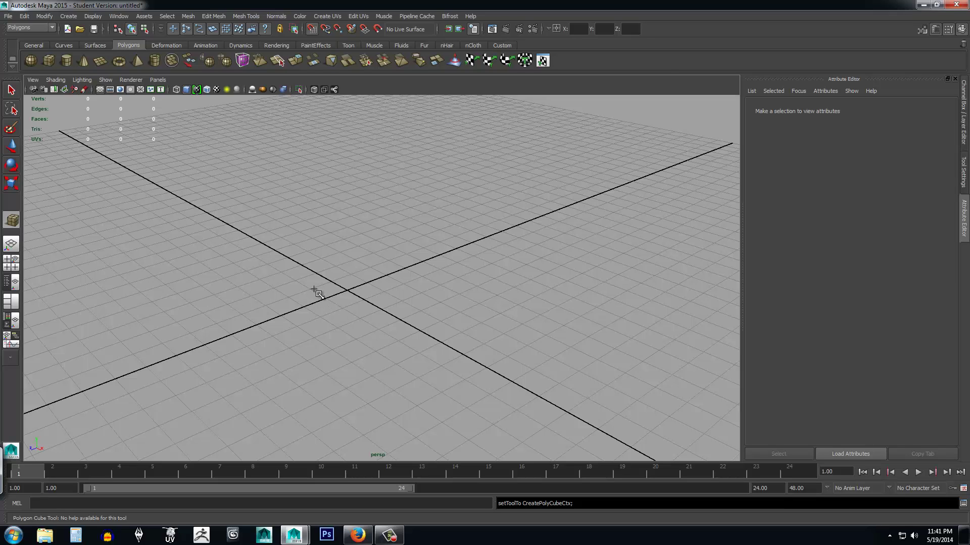
drag(312, 290, 385, 297)
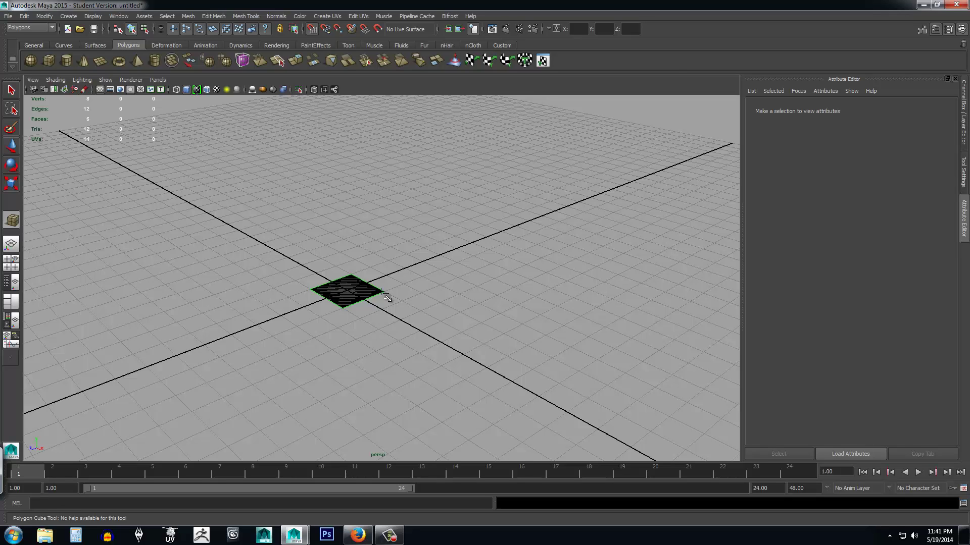
drag(387, 297, 386, 295)
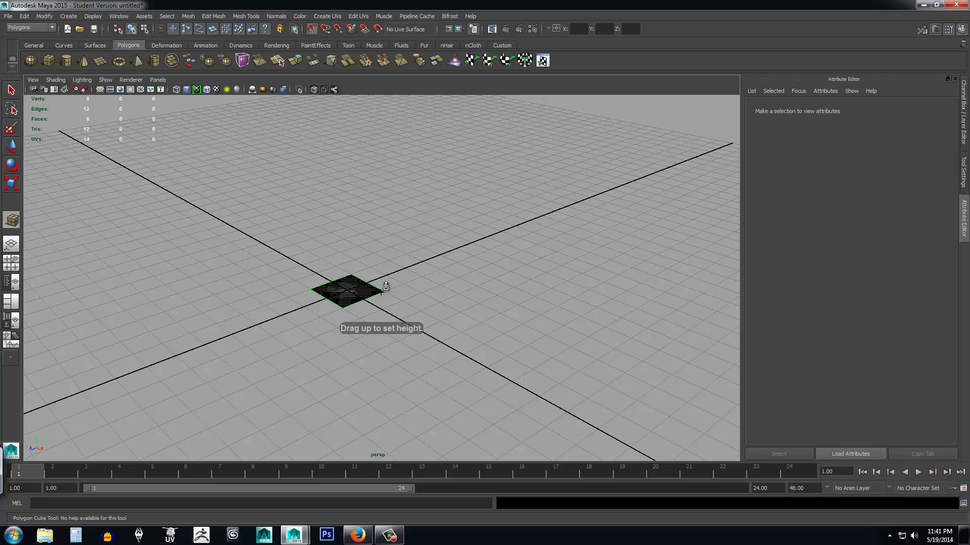
drag(385, 287, 373, 139)
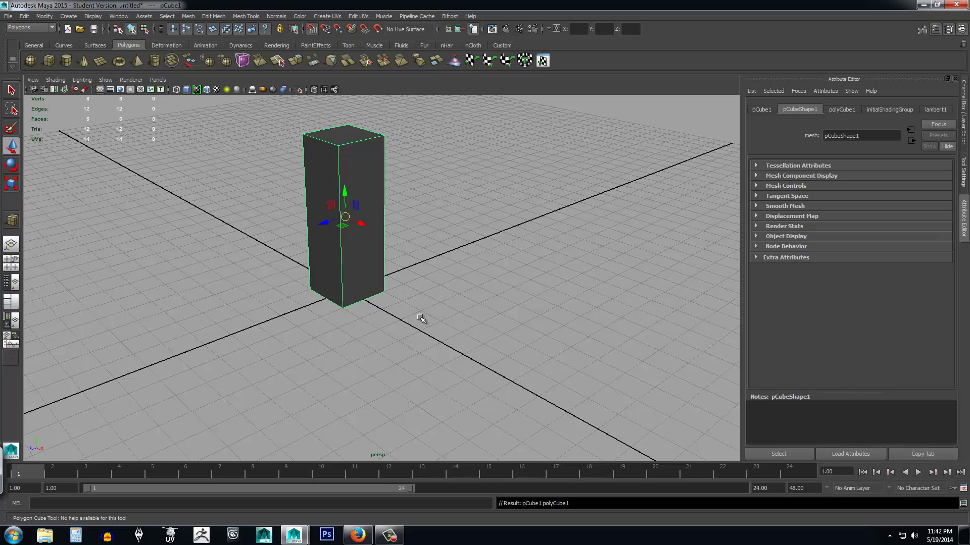
mouse_move(419, 318)
alt+mouse_down()
mouse_move(461, 309)
mouse_move(426, 320)
alt+mouse_up()
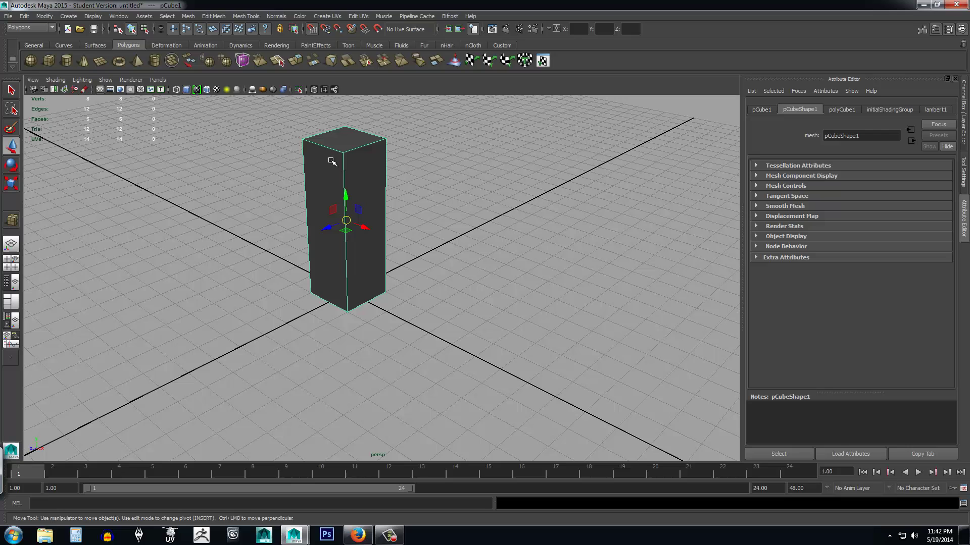
alt+drag(332, 161, 436, 322)
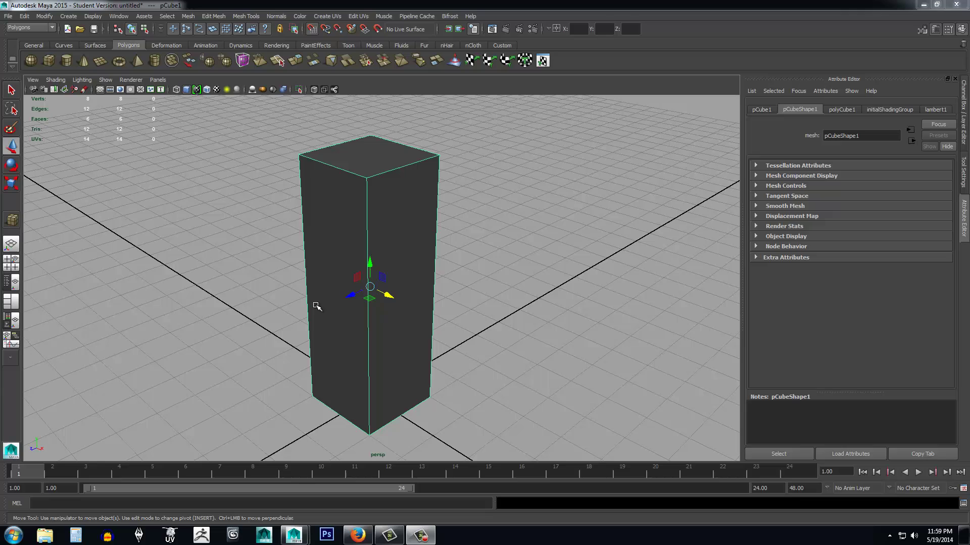
key(4)
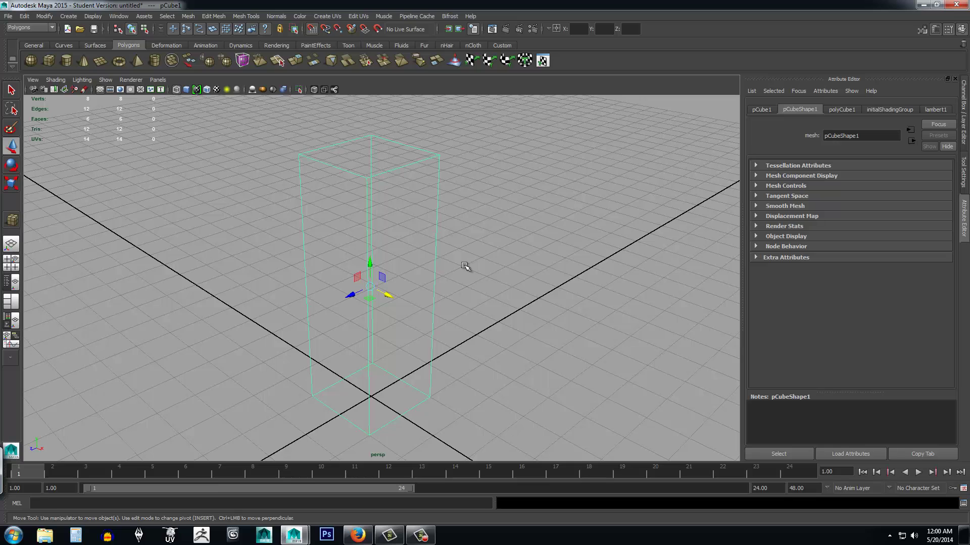
key(5)
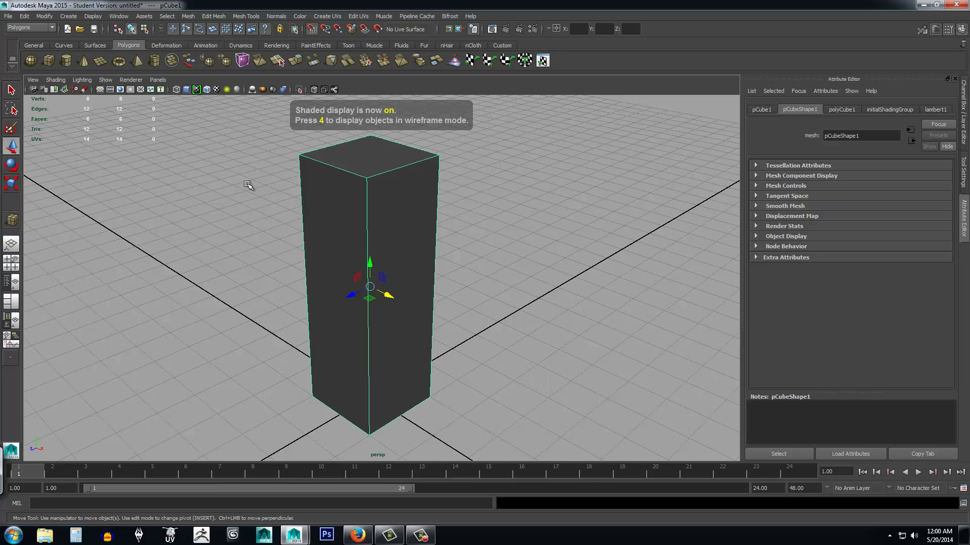
click(104, 81)
mouse_move(55, 80)
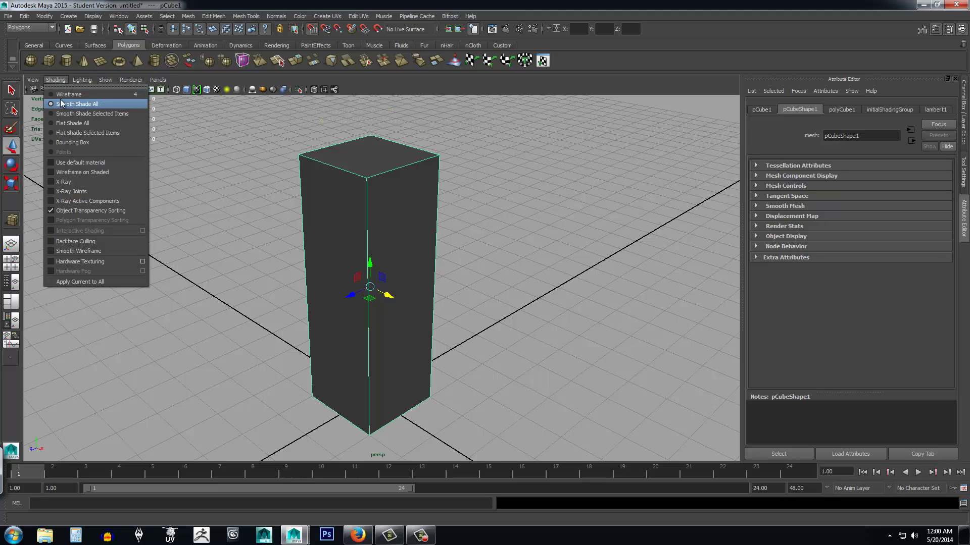
click(86, 107)
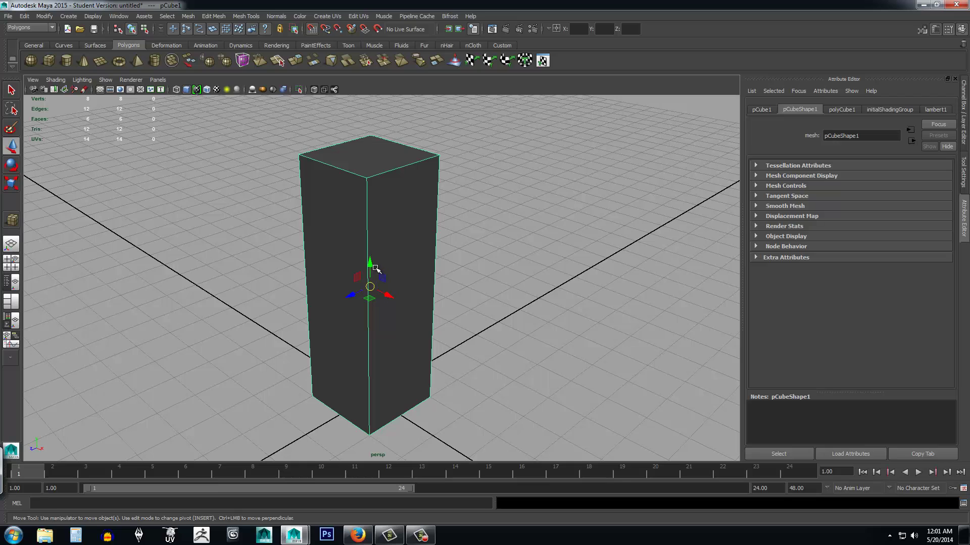
Slide the box along Y, Z and X with the Move manipulator, ending at translate -48, 48, 0.
drag(369, 265, 377, 282)
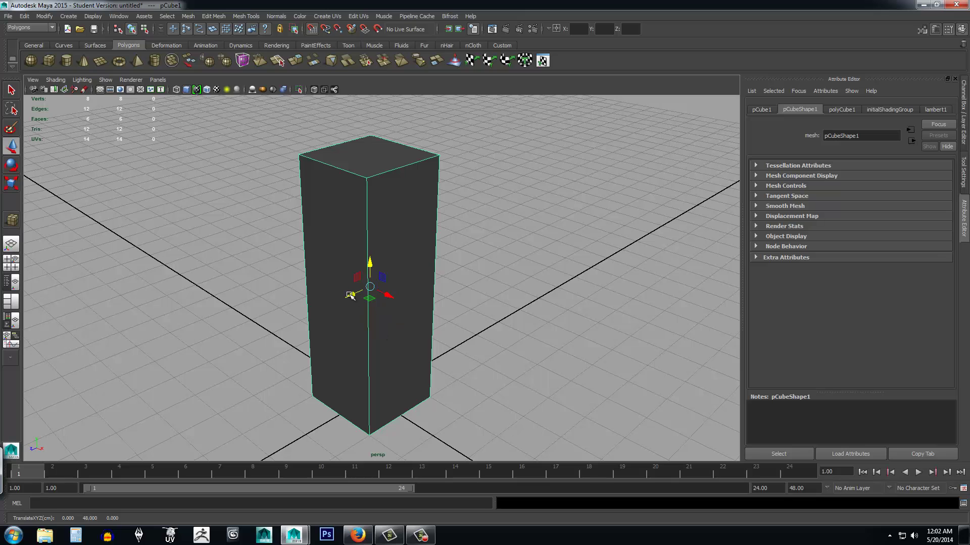
drag(350, 296, 383, 321)
alt+drag(524, 346, 579, 346)
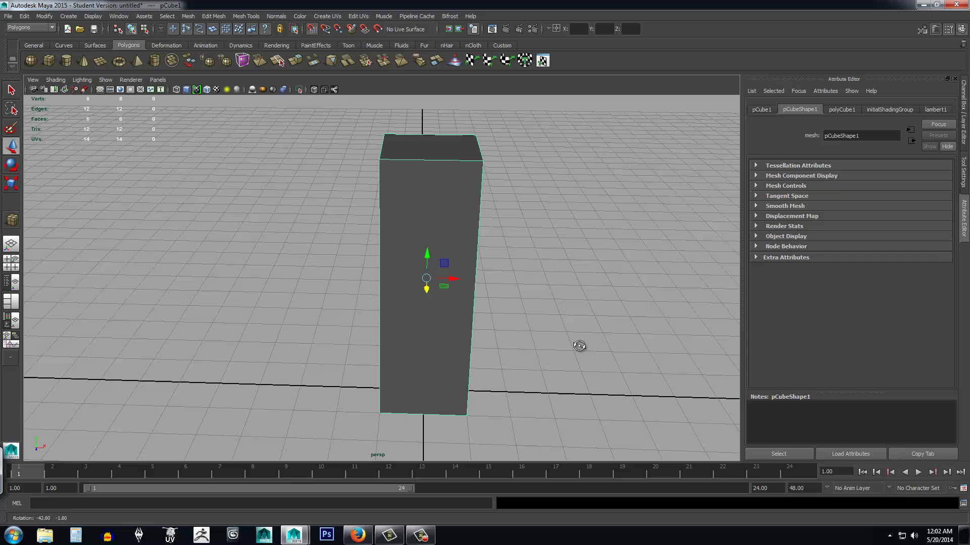
mouse_move(428, 292)
mouse_down()
mouse_move(426, 307)
mouse_move(427, 288)
mouse_up()
alt+drag(550, 304, 494, 303)
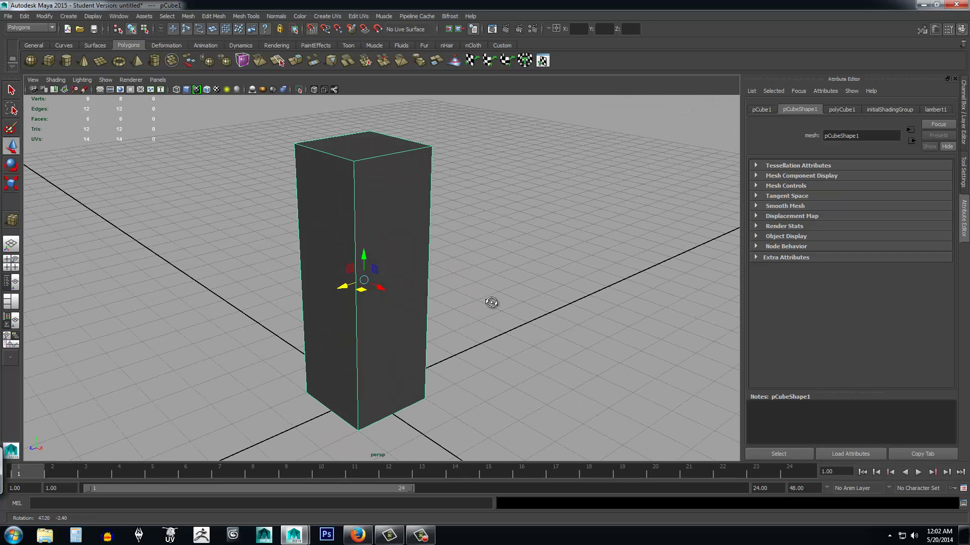
drag(343, 284, 374, 325)
drag(380, 288, 274, 265)
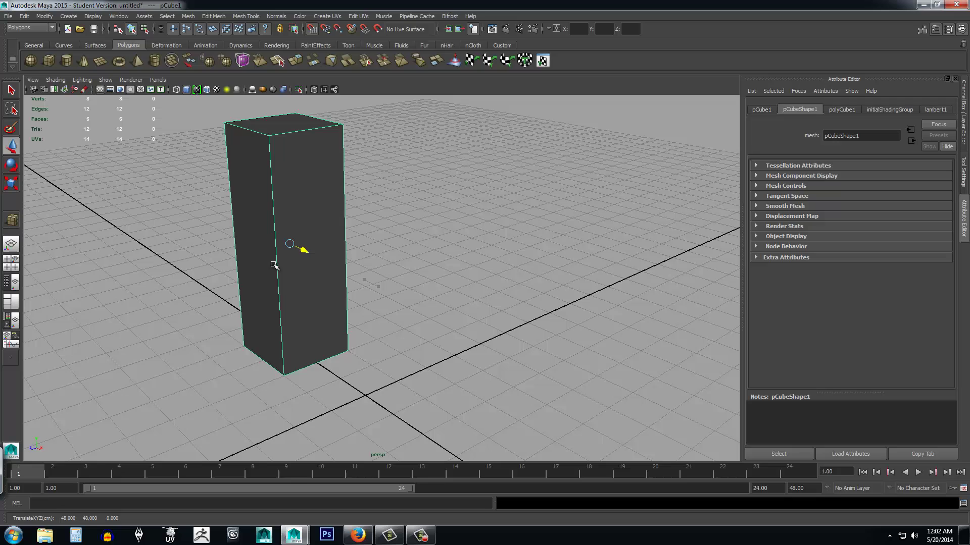
Undo the last move, orbit around the box, and try sliding it within a plane.
key(ctrl+z)
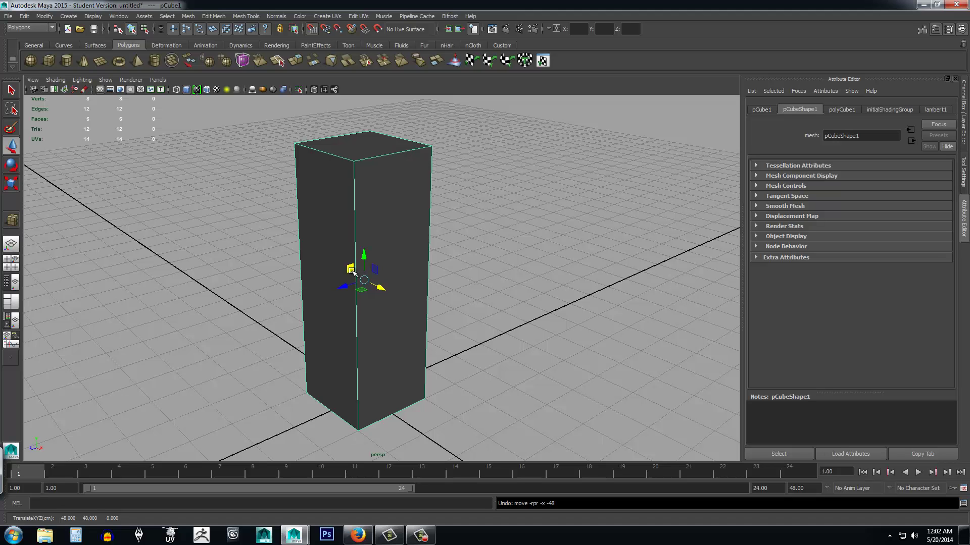
mouse_move(494, 353)
alt+mouse_down()
mouse_move(463, 348)
mouse_move(528, 347)
mouse_move(486, 353)
alt+mouse_up()
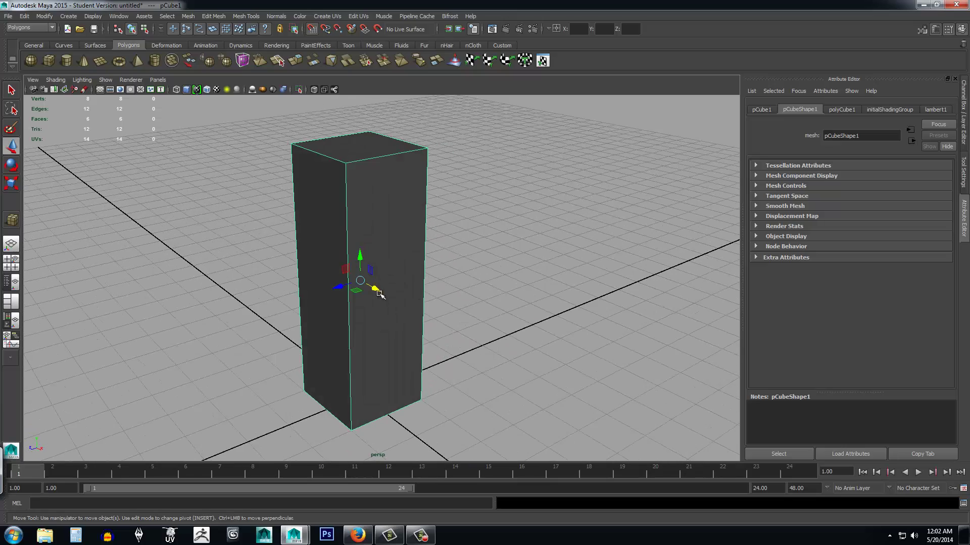
mouse_move(502, 318)
alt+mouse_down()
mouse_move(493, 318)
mouse_move(530, 317)
mouse_move(504, 321)
alt+mouse_up()
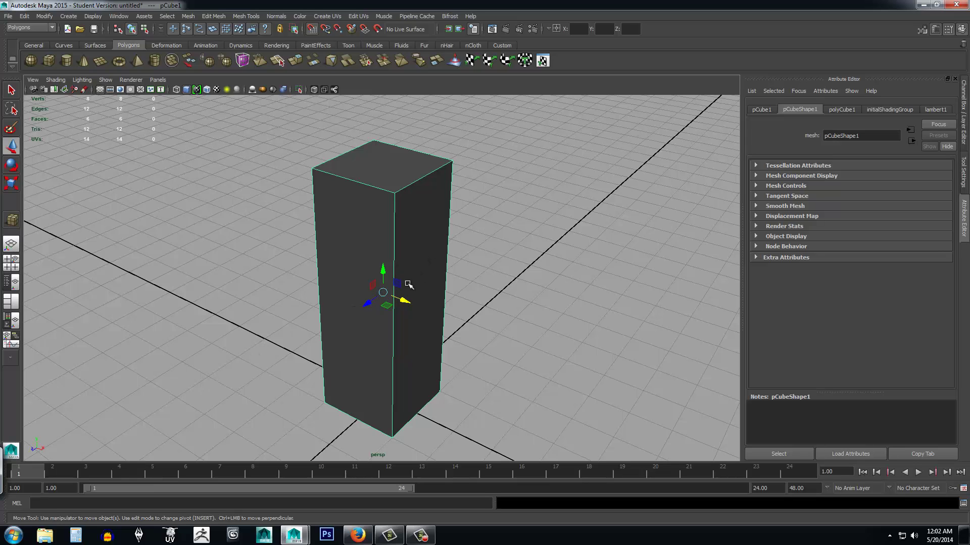
click(374, 286)
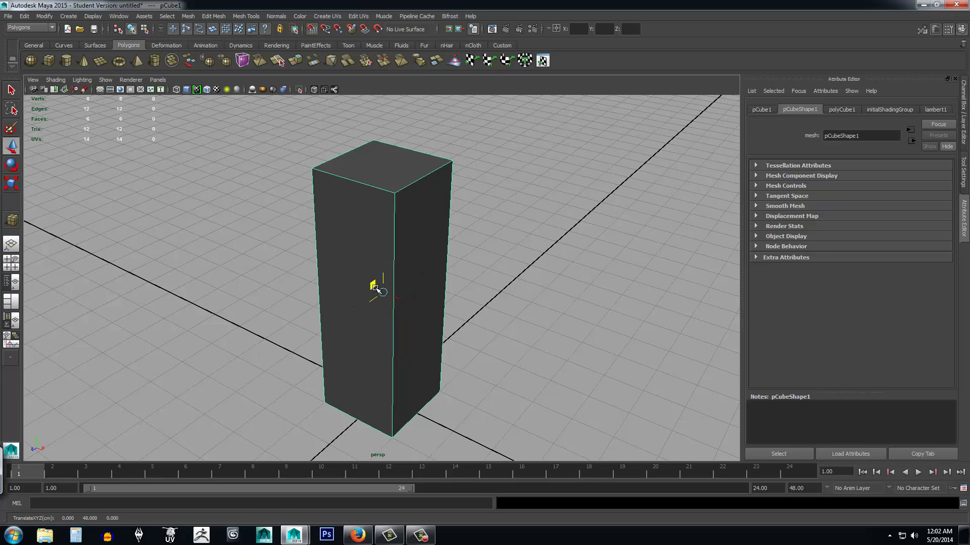
mouse_move(376, 287)
mouse_down()
mouse_move(350, 268)
mouse_move(401, 311)
mouse_move(386, 288)
mouse_up()
alt+drag(489, 347, 321, 233)
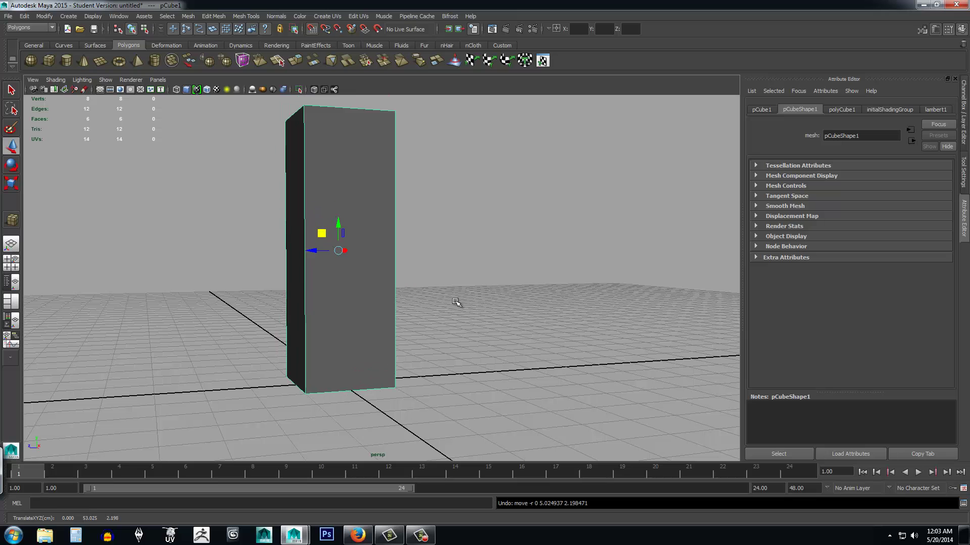
alt+drag(456, 302, 403, 295)
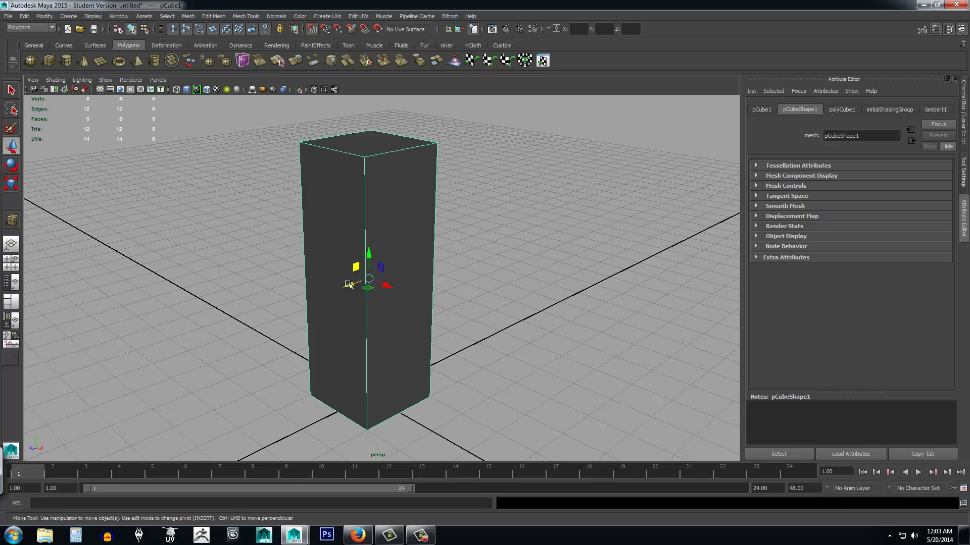
Try moving the box along Z and downward, undoing each move to return it to the origin.
drag(349, 284, 381, 320)
key(ctrl+z)
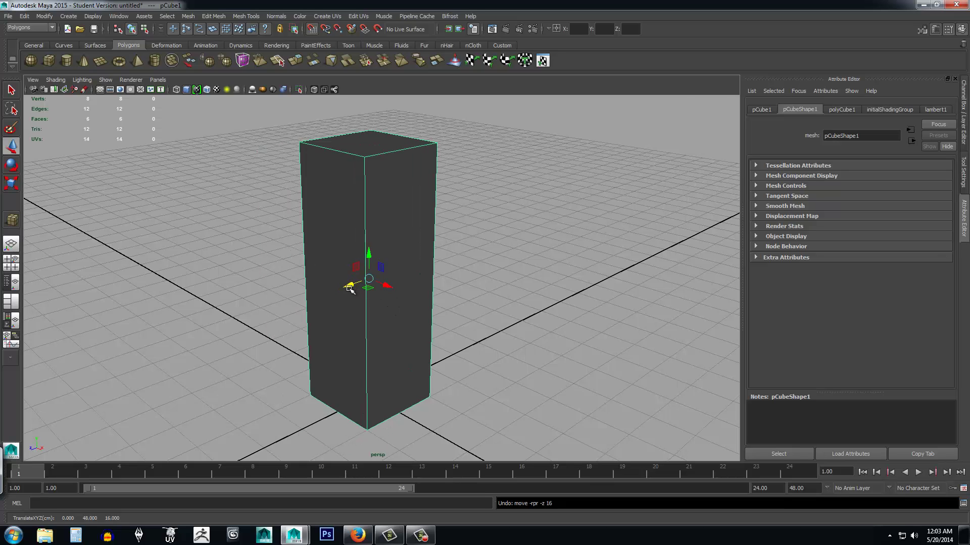
click(390, 289)
drag(370, 291, 369, 407)
key(ctrl+z)
alt+drag(470, 360, 432, 350)
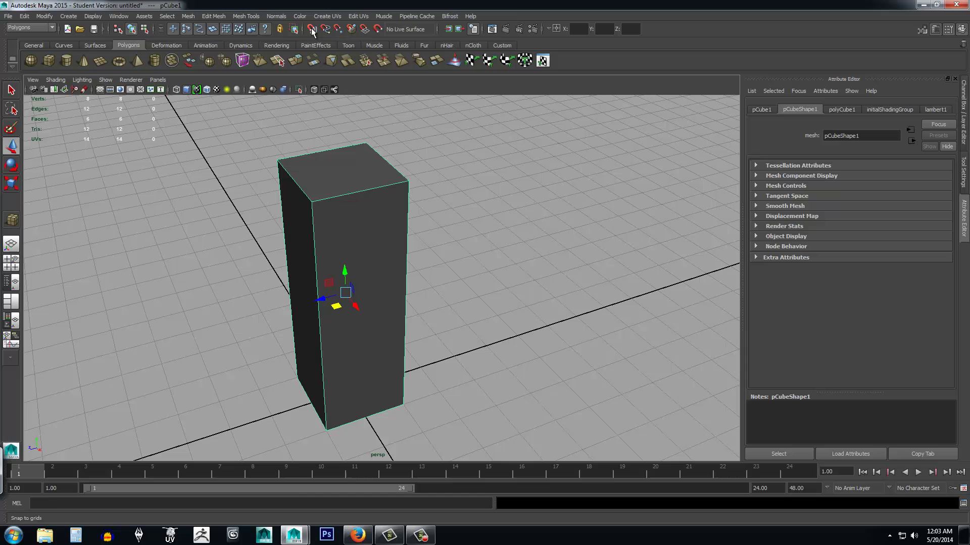
Slide the box across the ground plane twice, undoing each slide so it stays at the origin.
alt+drag(485, 238, 338, 338)
drag(348, 302, 401, 231)
key(ctrl+z)
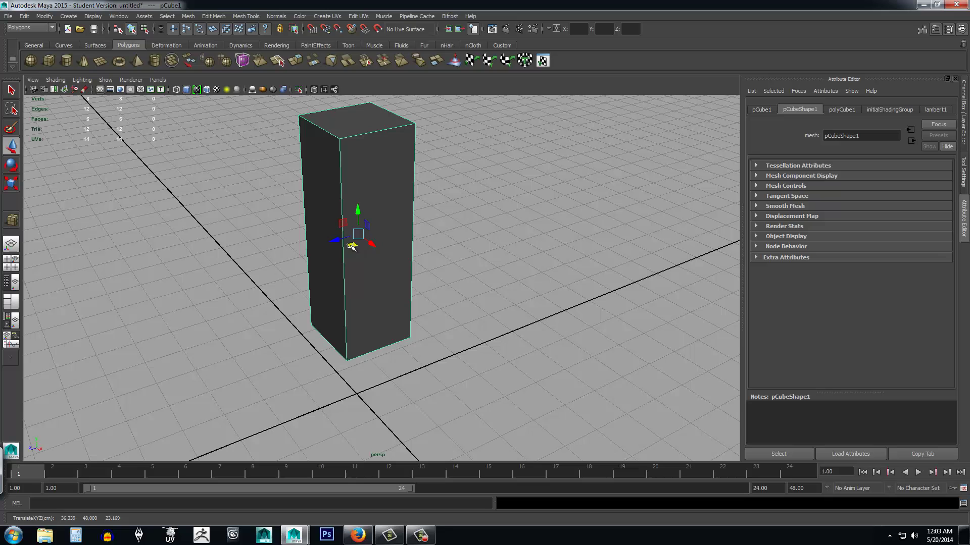
key(ctrl+z)
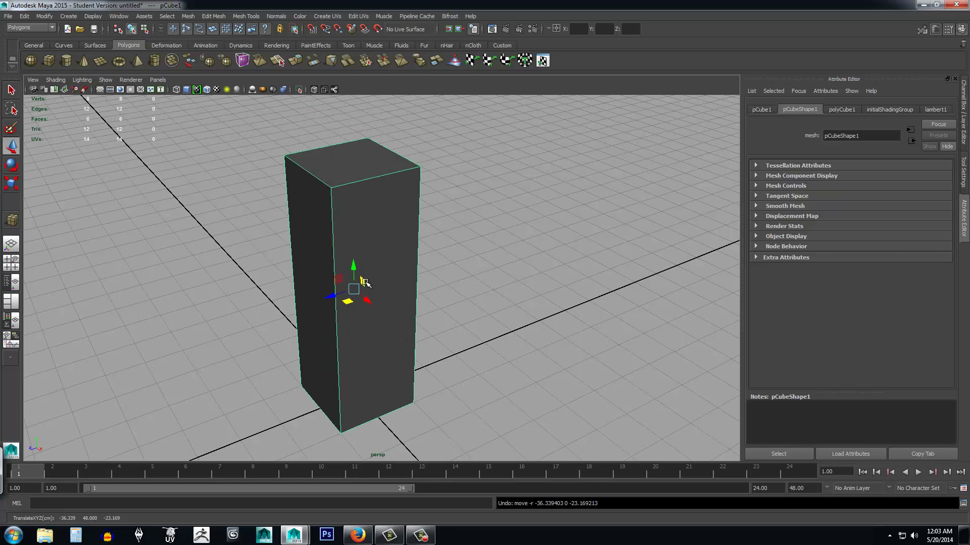
key(f)
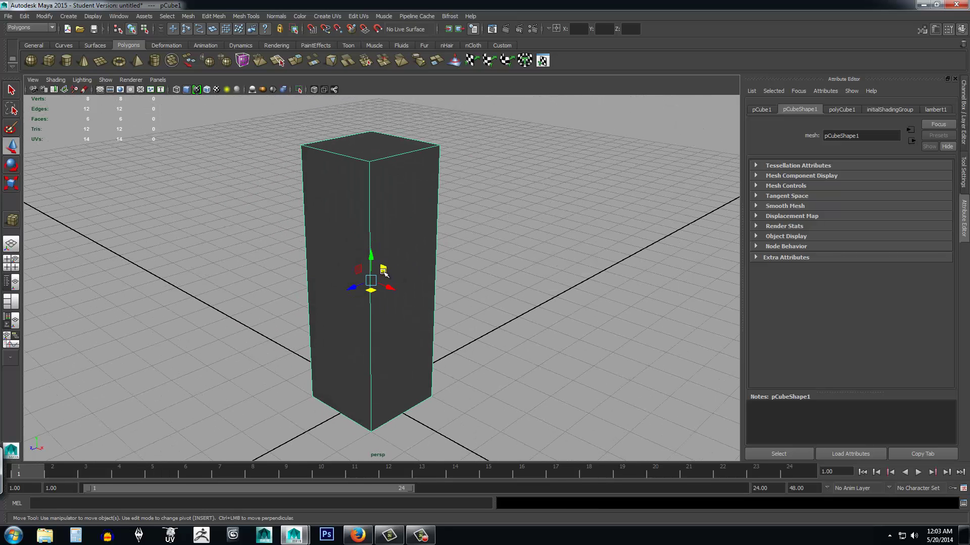
drag(383, 272, 652, 206)
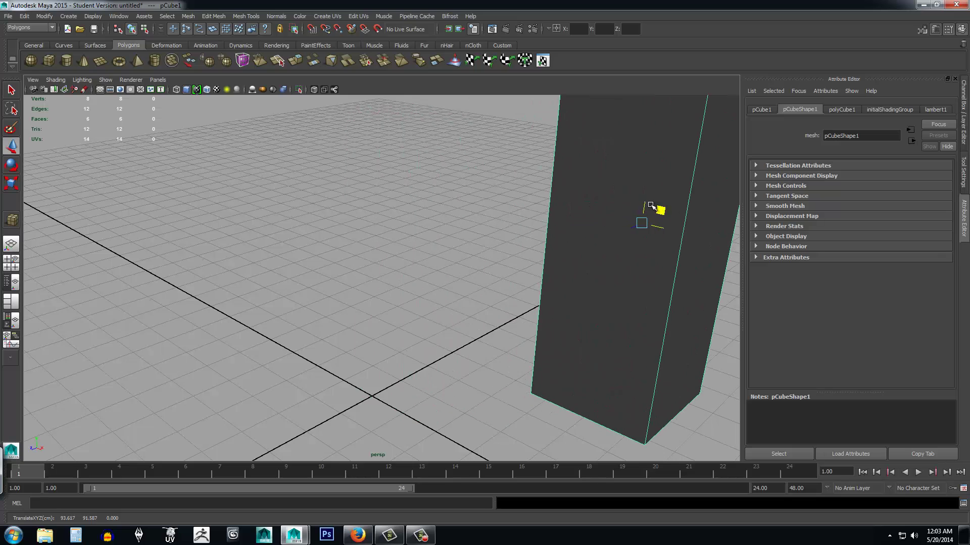
key(ctrl+z)
key(ctrl+z)
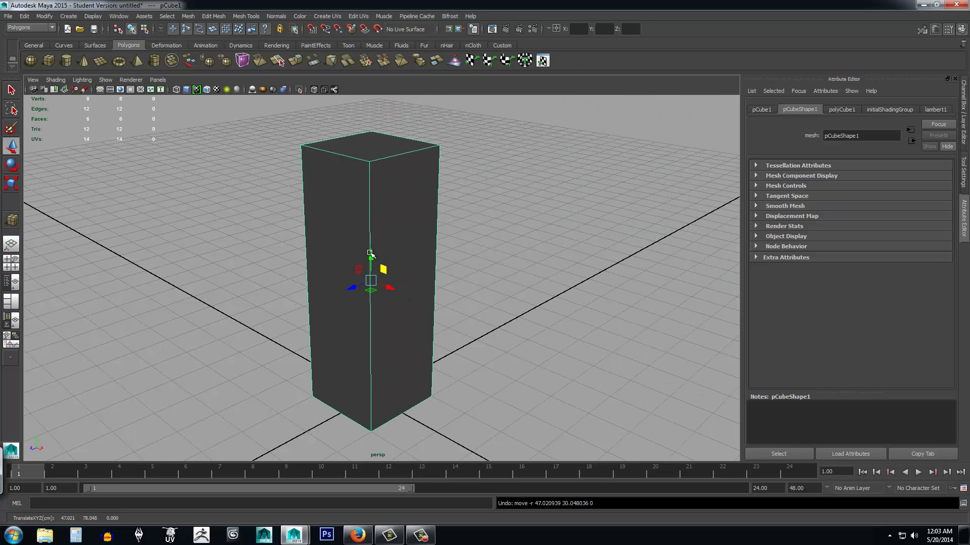
Try a free move of the box, undo it, and orbit the view to a new angle.
alt+drag(538, 291, 520, 293)
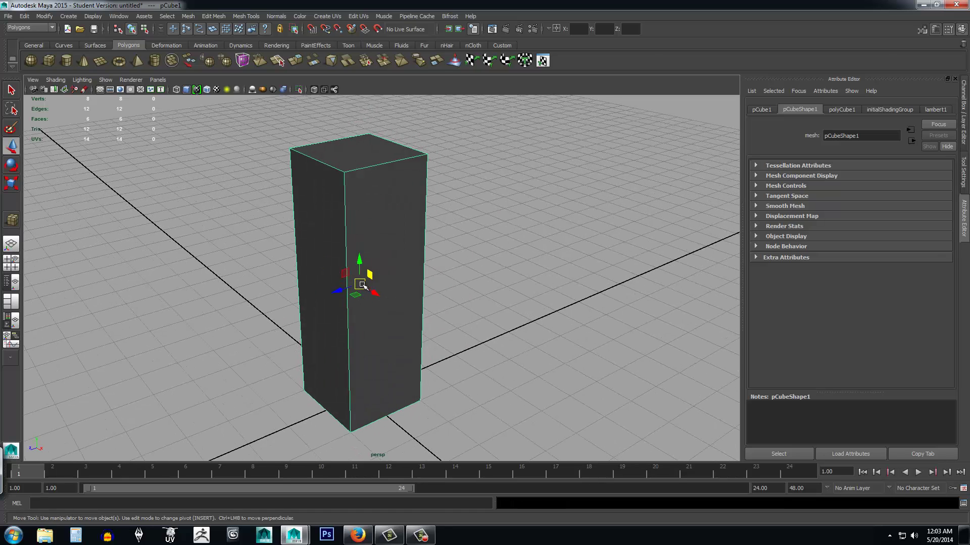
drag(362, 286, 453, 267)
key(ctrl+z)
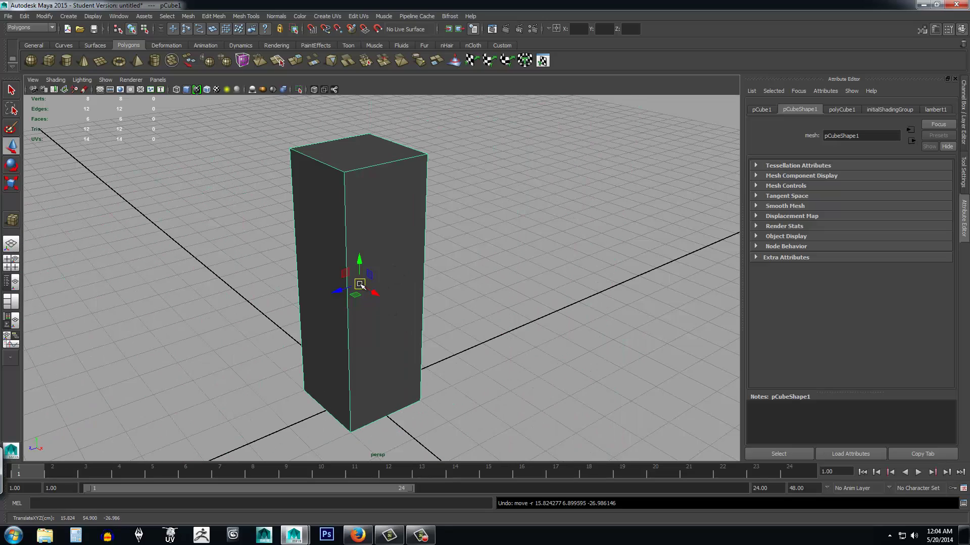
mouse_move(528, 306)
alt+mouse_down()
mouse_move(531, 281)
mouse_move(623, 275)
mouse_move(404, 283)
mouse_move(535, 293)
alt+mouse_up()
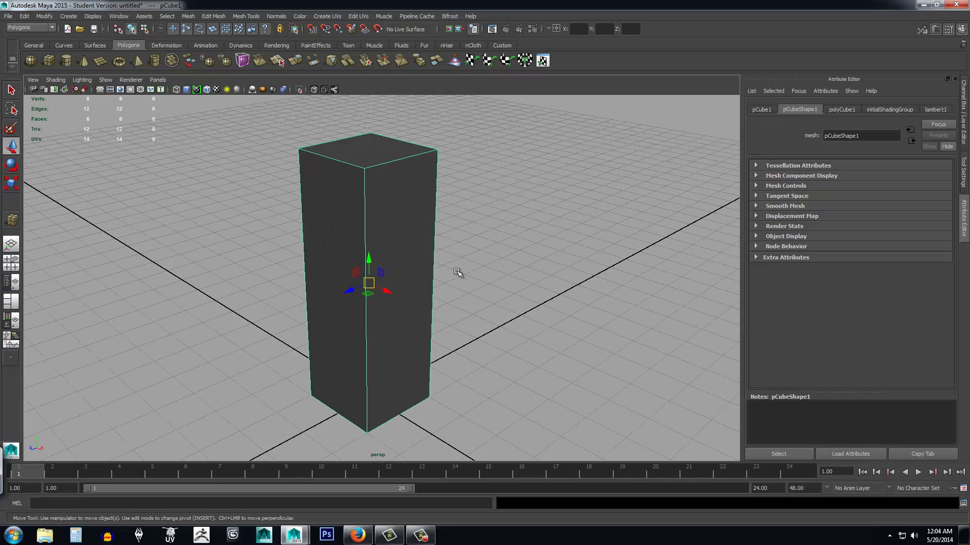
alt+drag(502, 259, 479, 261)
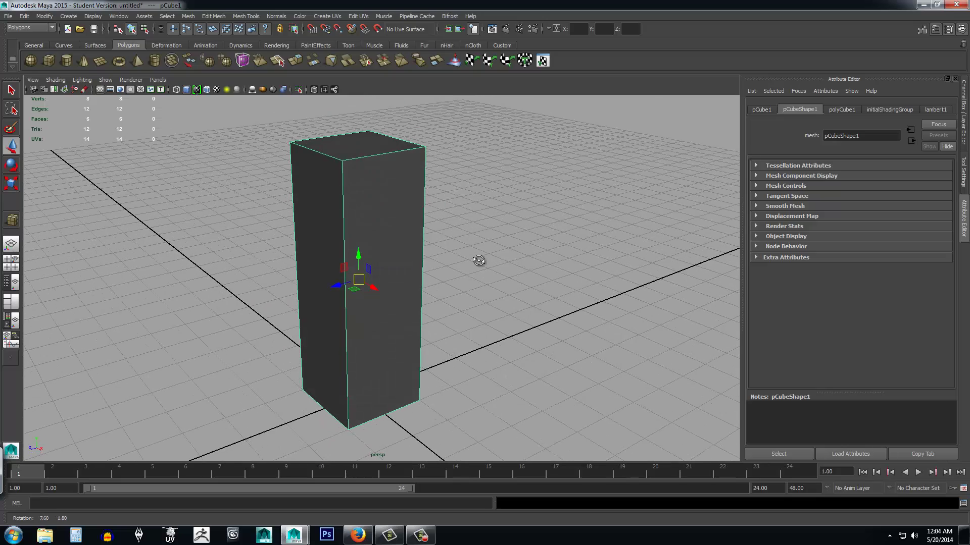
mouse_move(478, 261)
alt+mouse_down()
mouse_move(509, 260)
mouse_move(381, 258)
mouse_move(517, 253)
mouse_move(480, 260)
alt+mouse_up()
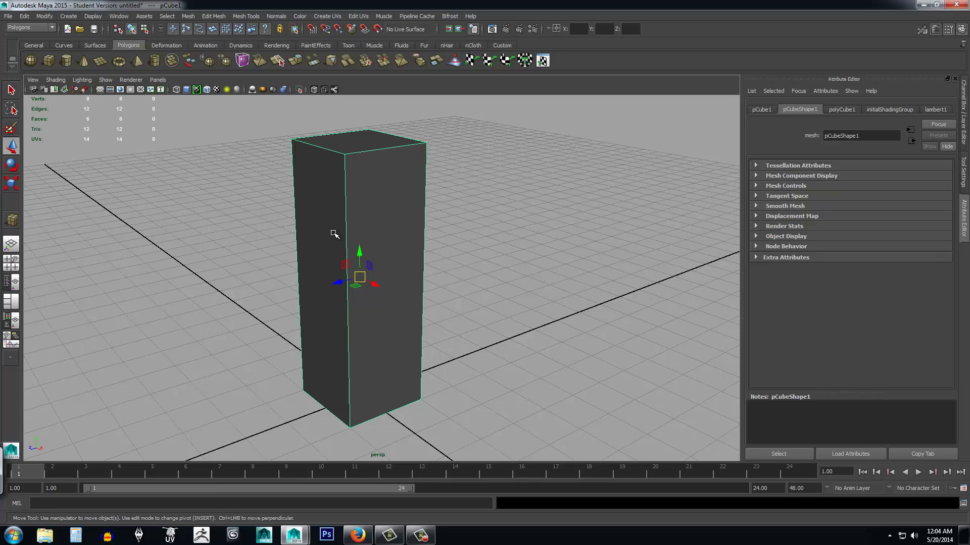
Switch to wireframe and open pCube1's right-click marking menu of component modes.
key(4)
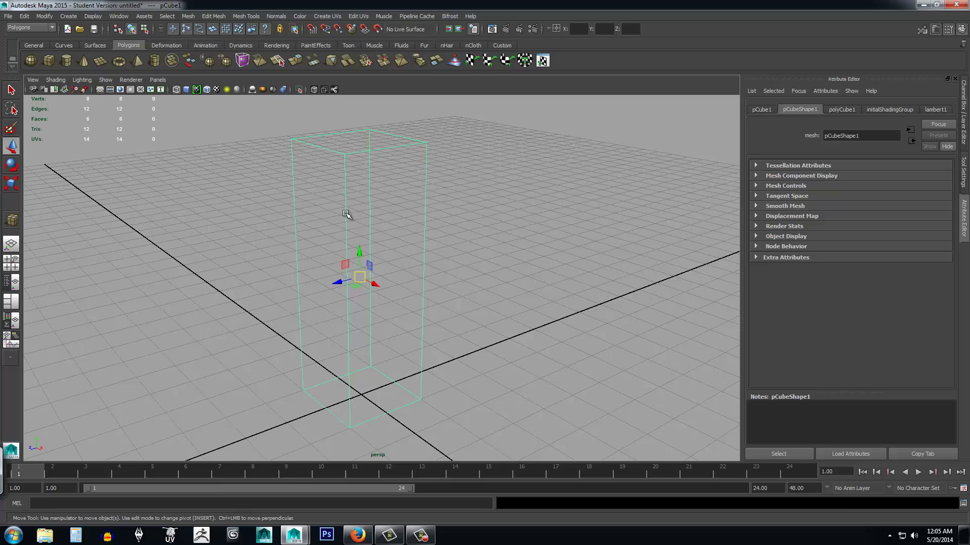
right_click(346, 214)
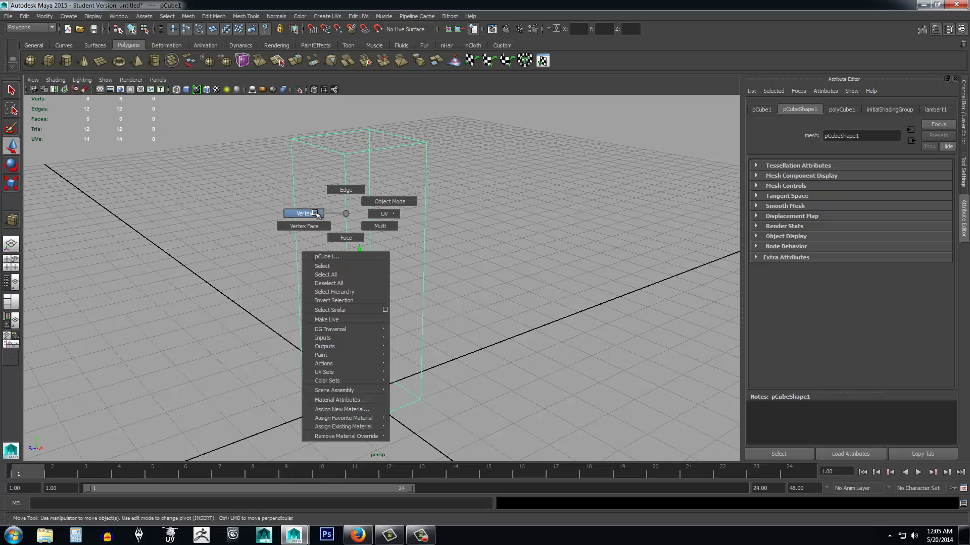
Put pCube1 into vertex mode and frame its top corners up close.
right_drag(316, 215, 318, 213)
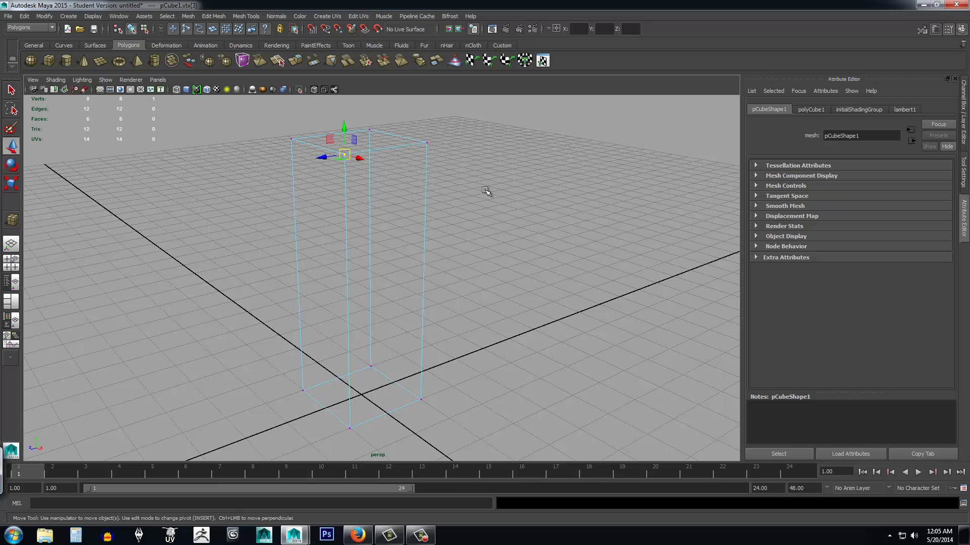
alt+middle_drag(453, 174, 463, 223)
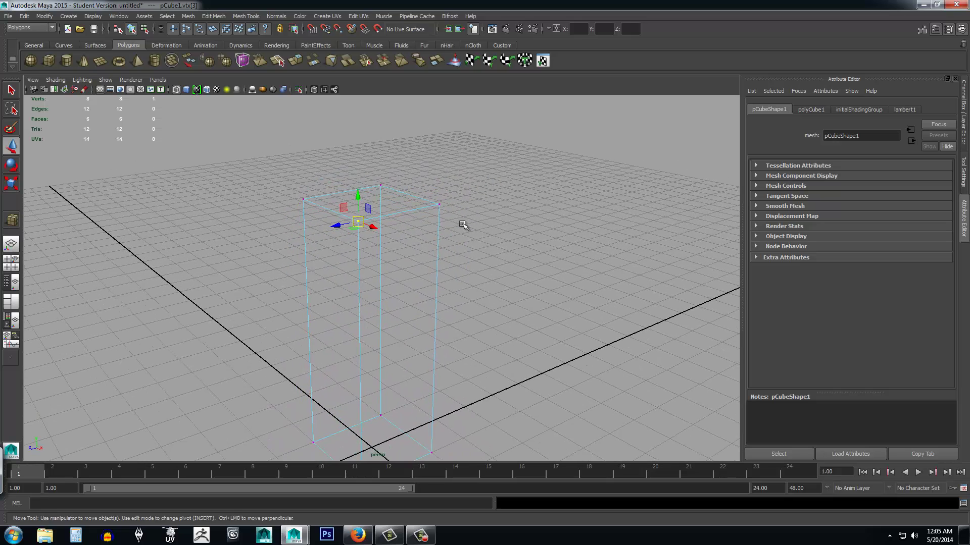
alt+right_drag(463, 225, 492, 410)
alt+middle_drag(528, 168, 545, 242)
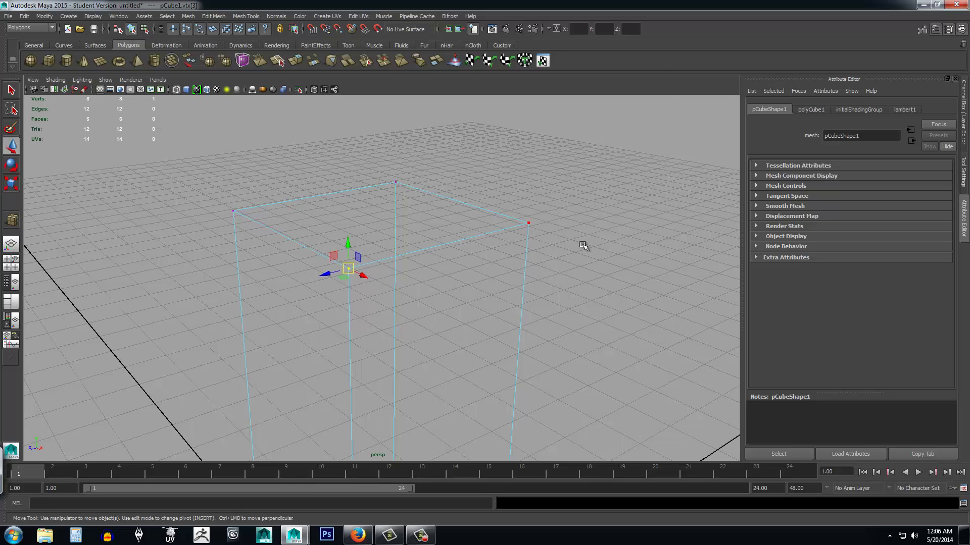
click(599, 177)
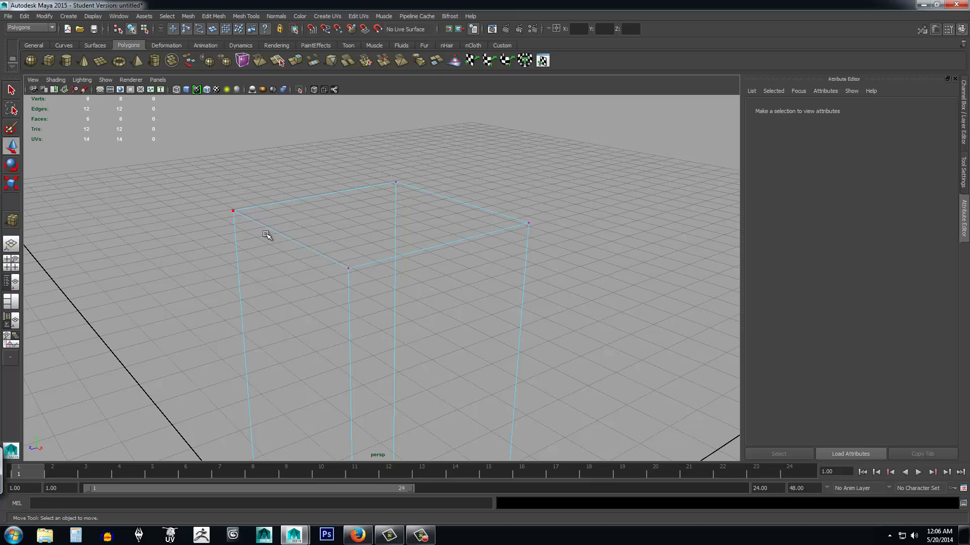
click(348, 273)
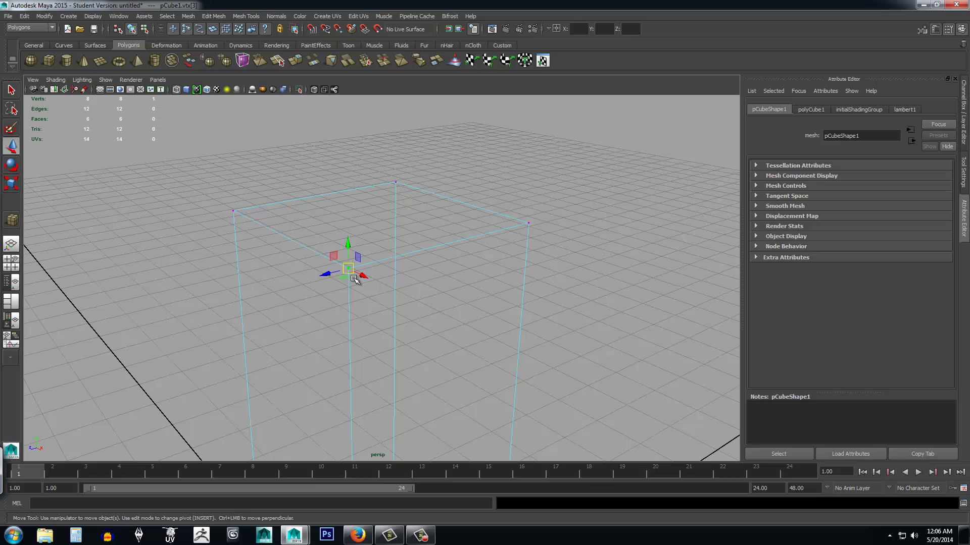
shift+click(234, 212)
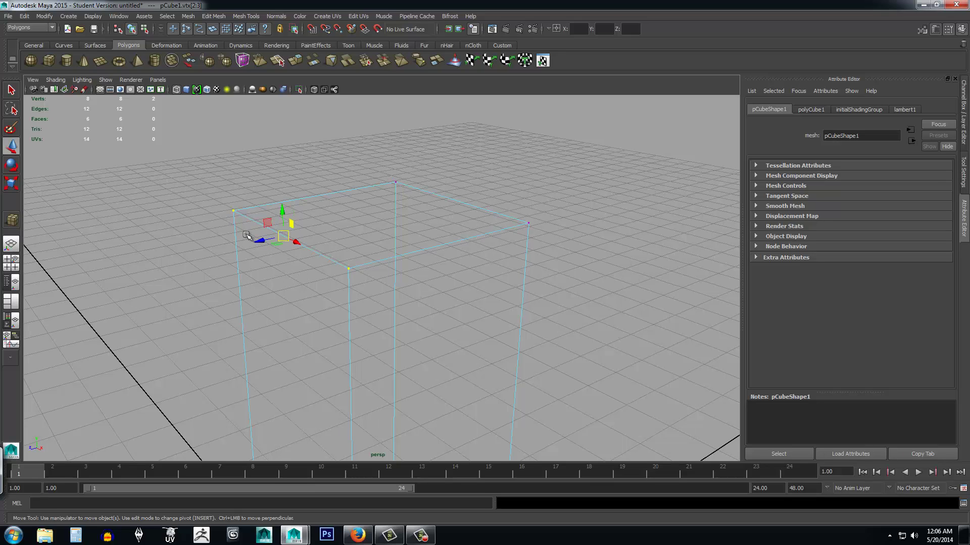
drag(263, 242, 357, 249)
key(ctrl+z)
drag(297, 238, 373, 309)
key(ctrl+z)
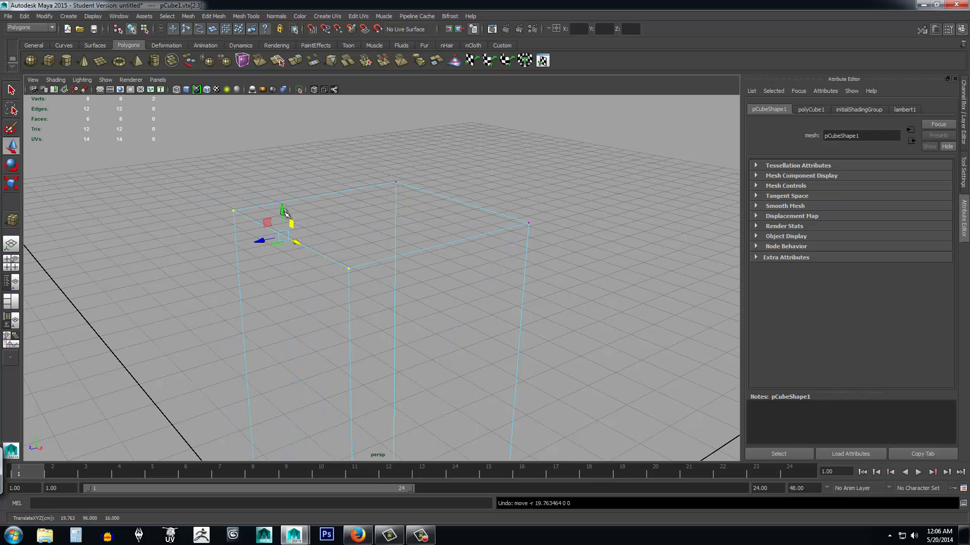
drag(282, 222, 282, 162)
drag(282, 220, 293, 199)
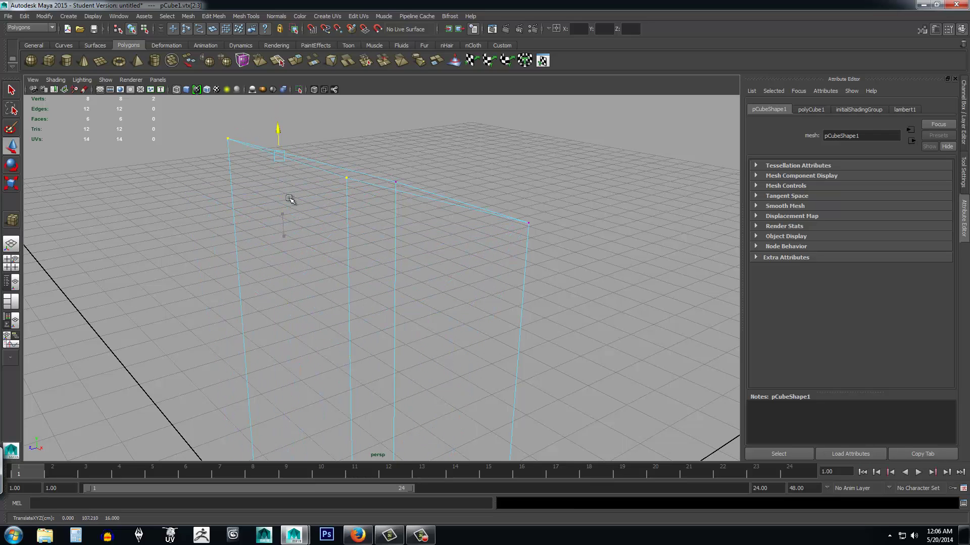
key(ctrl+z)
key(ctrl+z)
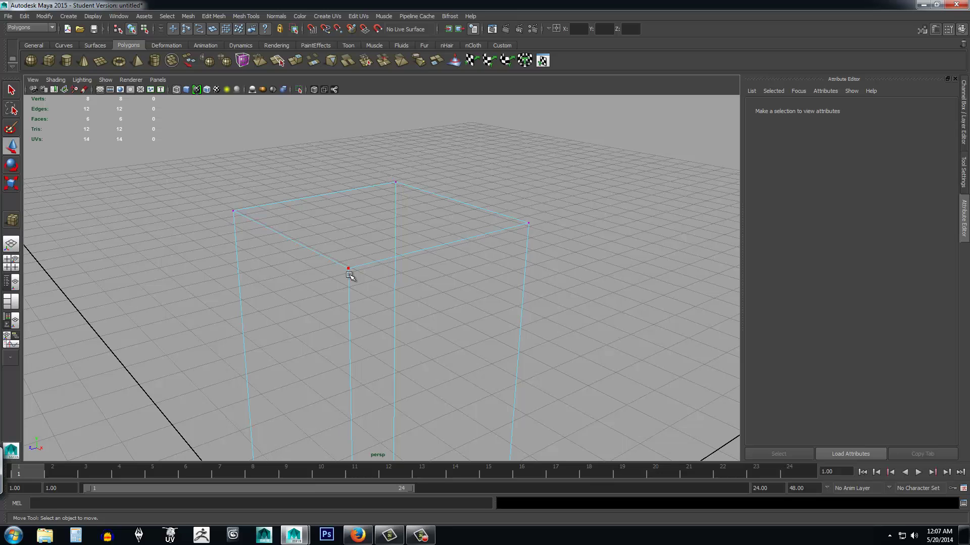
right_click(349, 275)
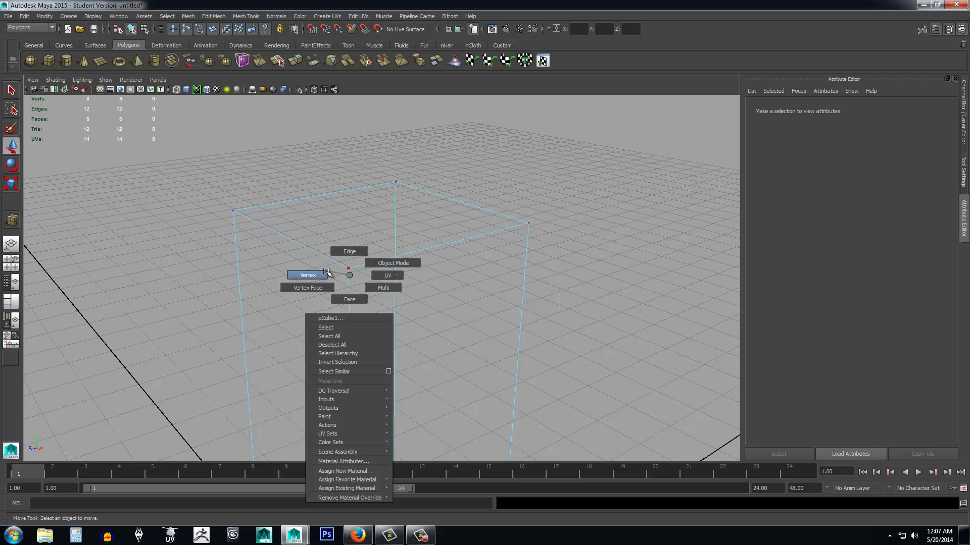
right_drag(346, 273, 342, 270)
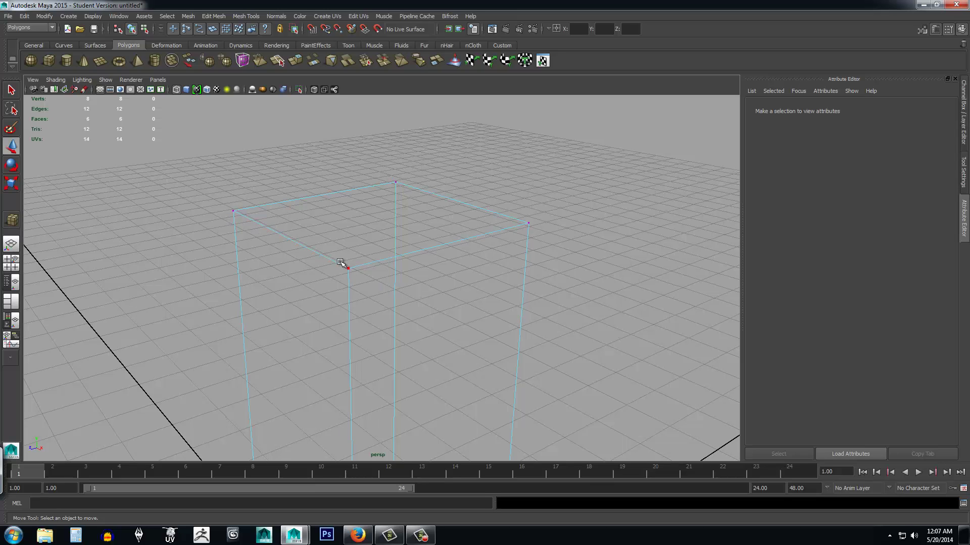
Toggle the box's shaded display with 5 and 4, then select its top-left corner vertex.
key(5)
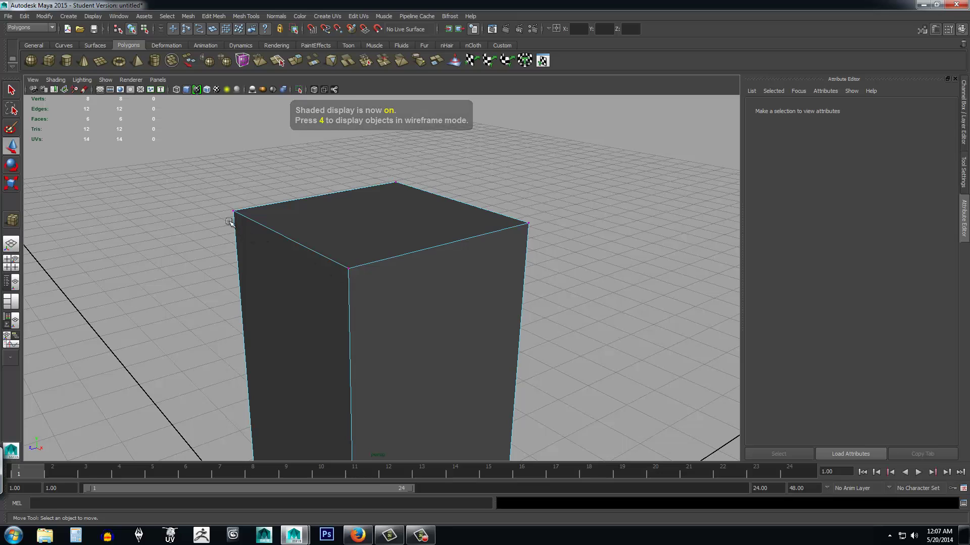
key(4)
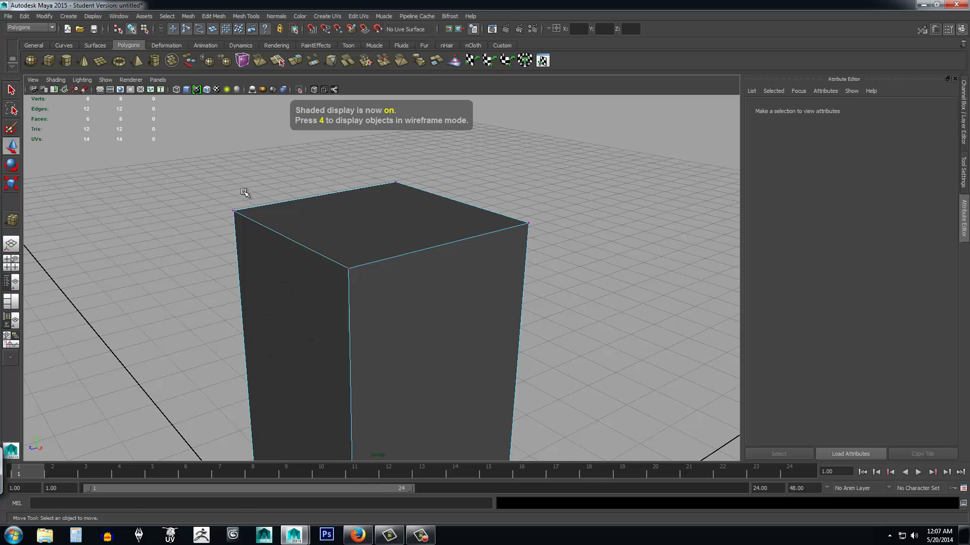
click(233, 212)
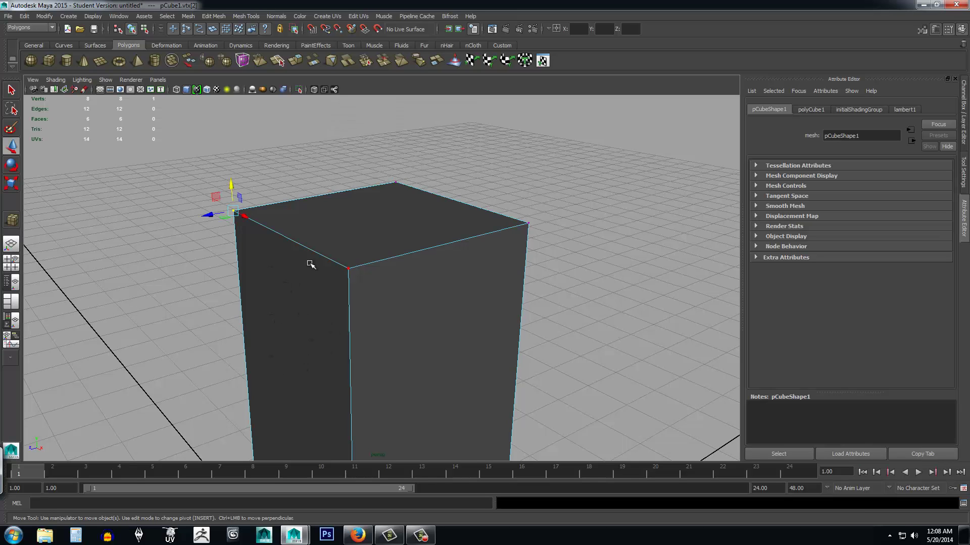